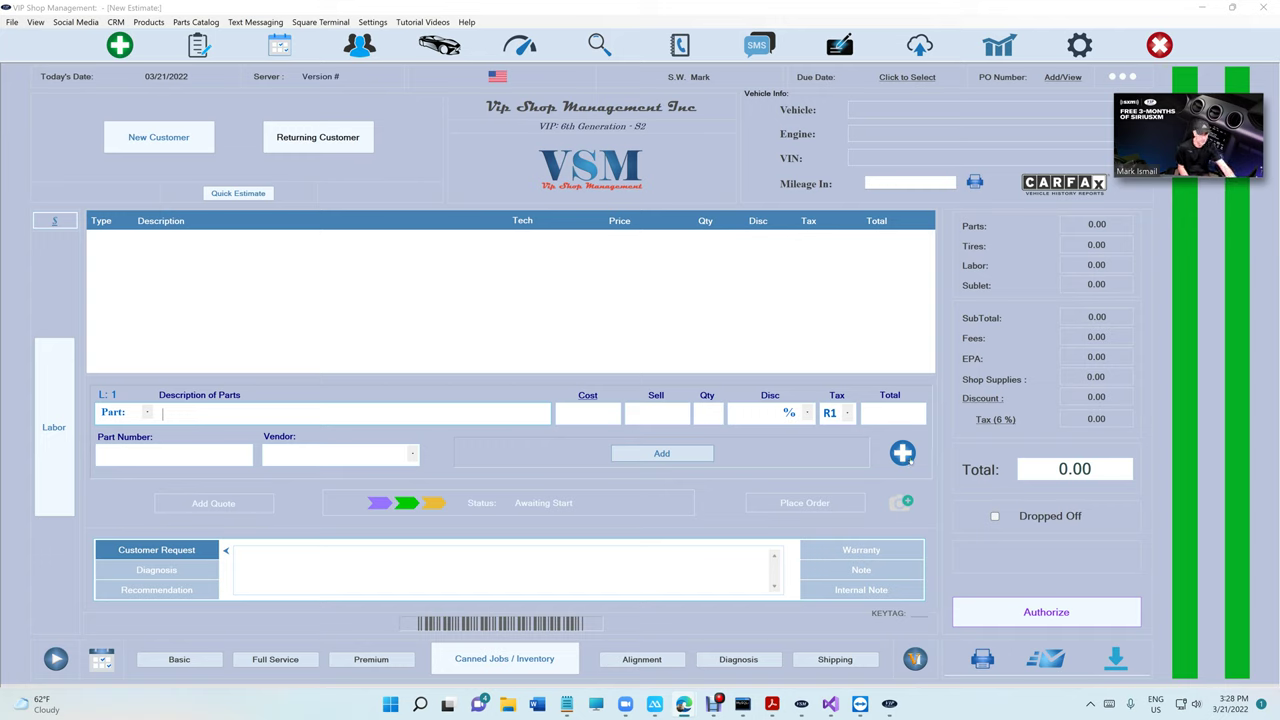
Step: Start a new estimate for the returning customer's 2018 Jeep, found by name search
click(903, 454)
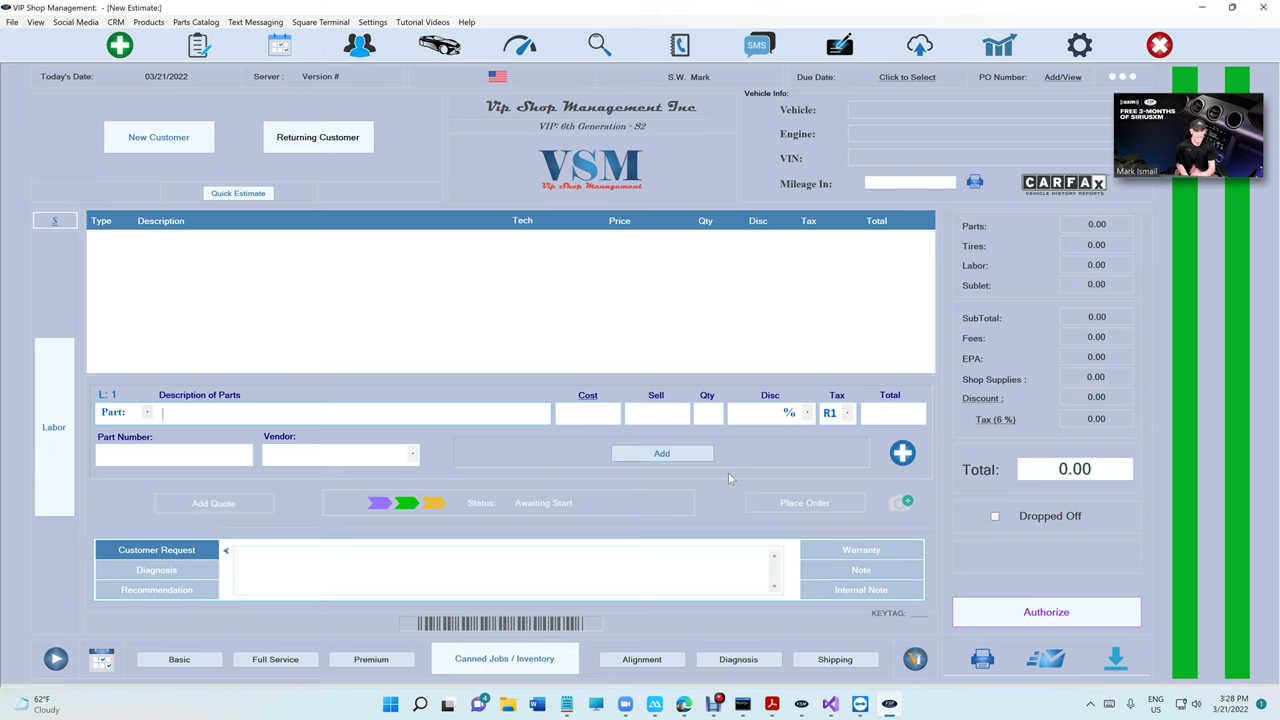
click(354, 140)
text(makr is)
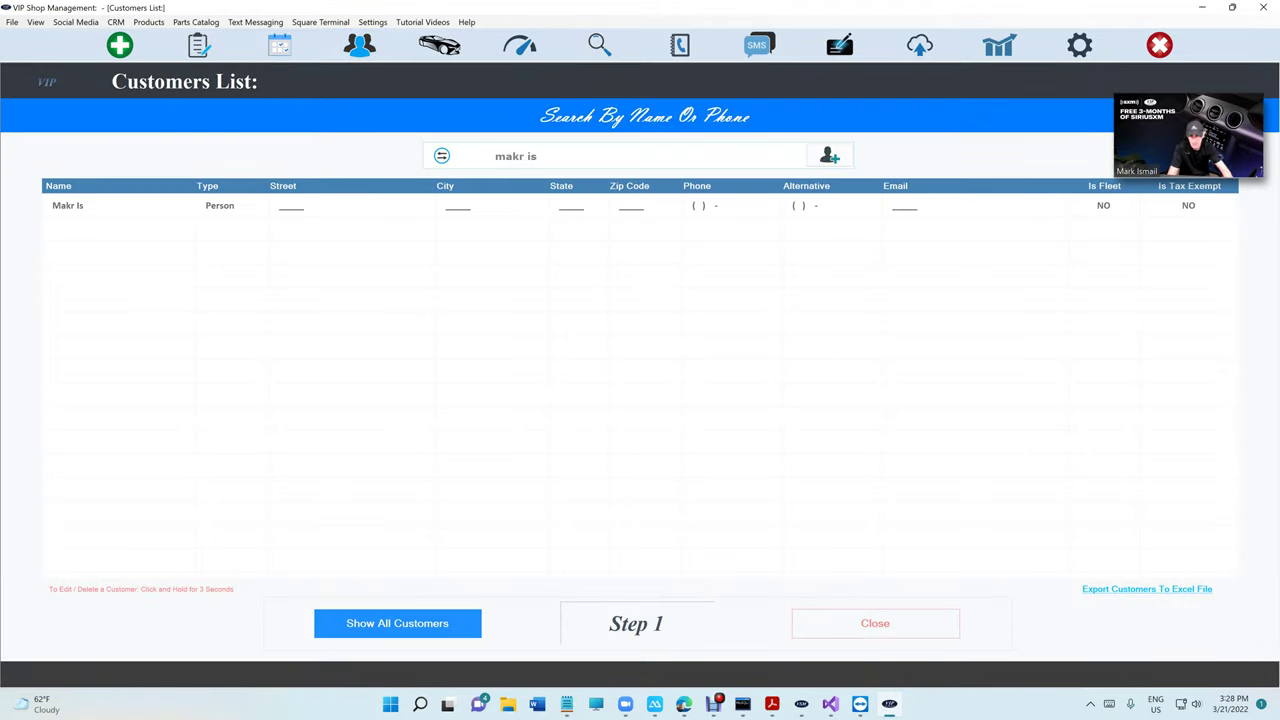
key(BackSpace)
key(BackSpace)
key(BackSpace)
key(BackSpace)
key(BackSpace)
text(rk )
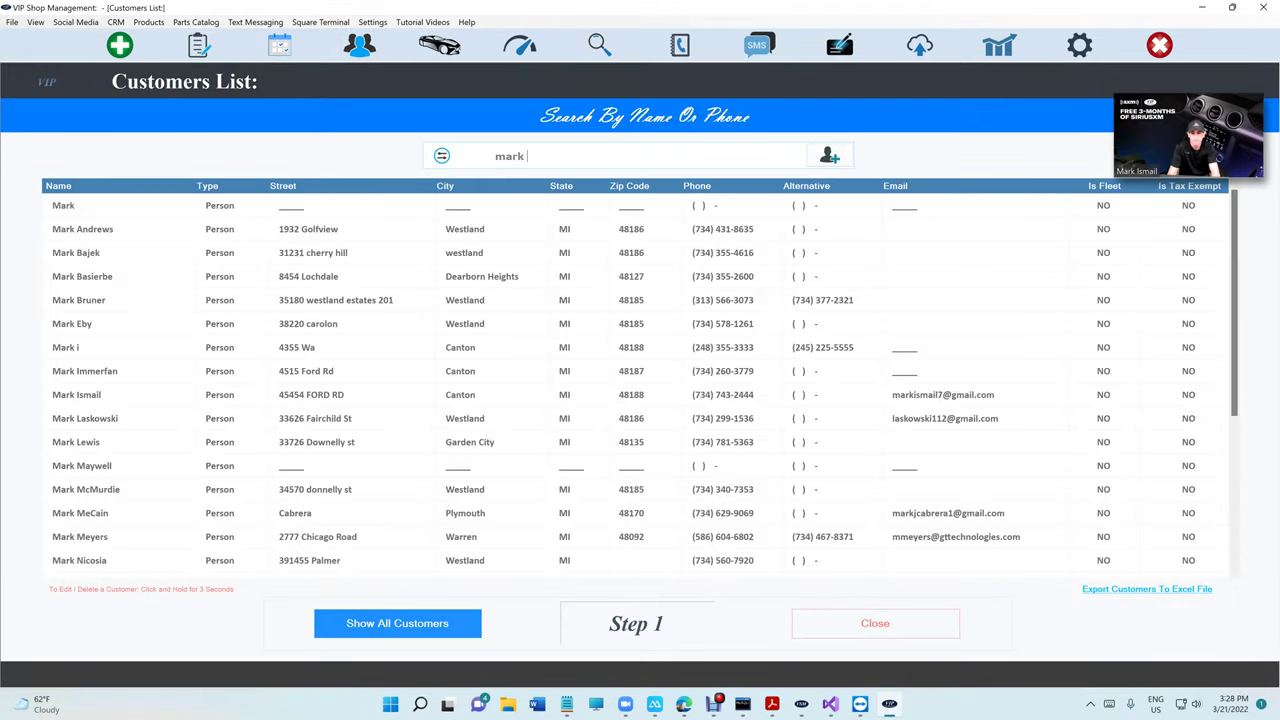
text(is)
click(516, 205)
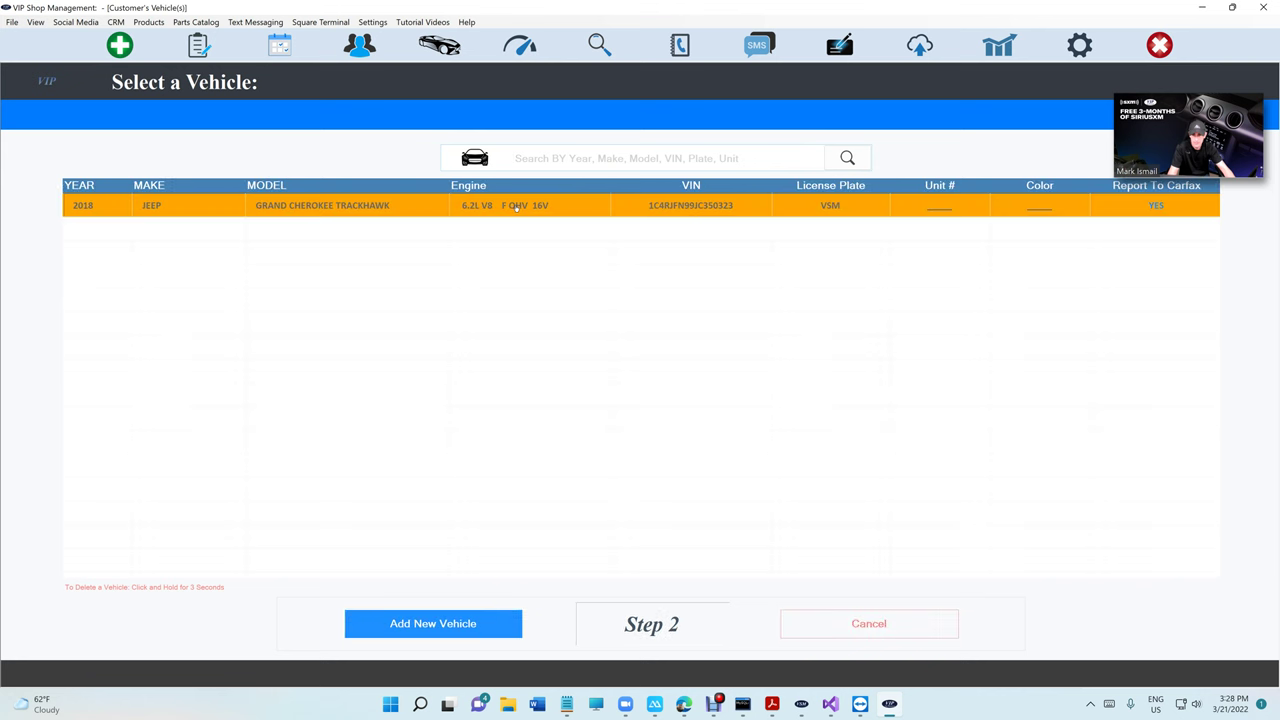
click(516, 205)
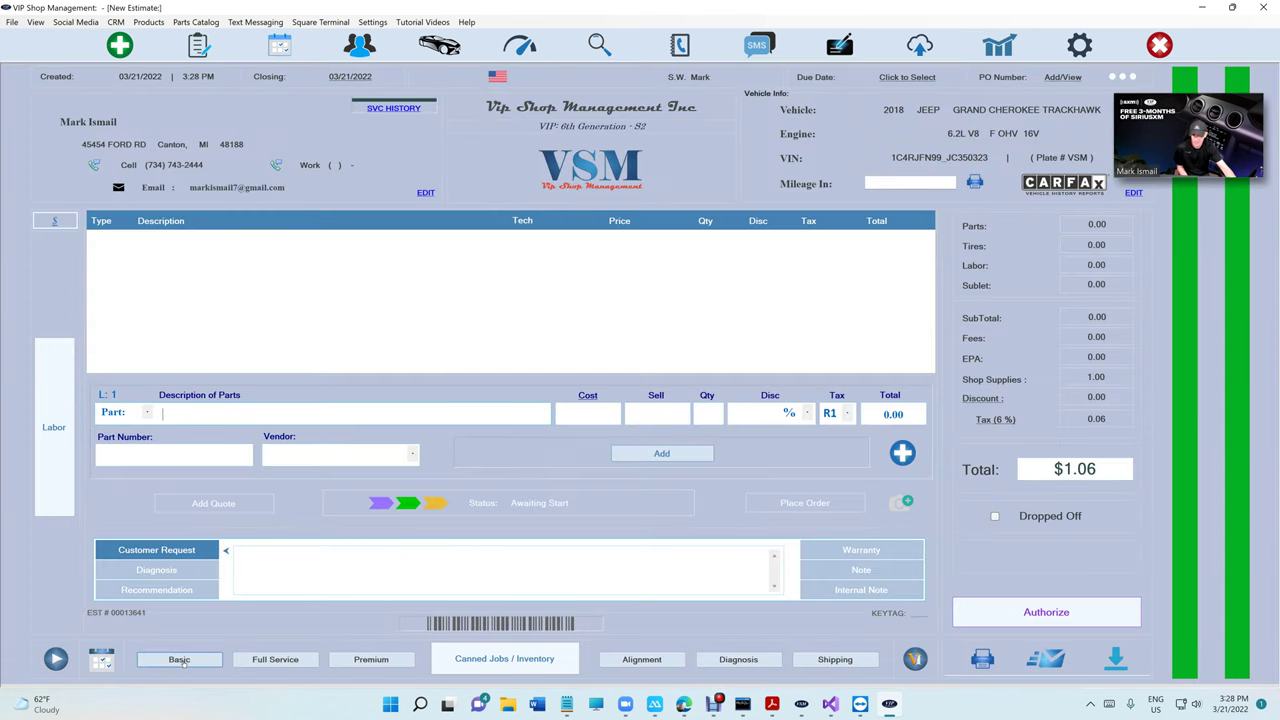
Step: Add the Basic oil service, authorize the $3.71 estimate in person, and begin a payment
click(179, 660)
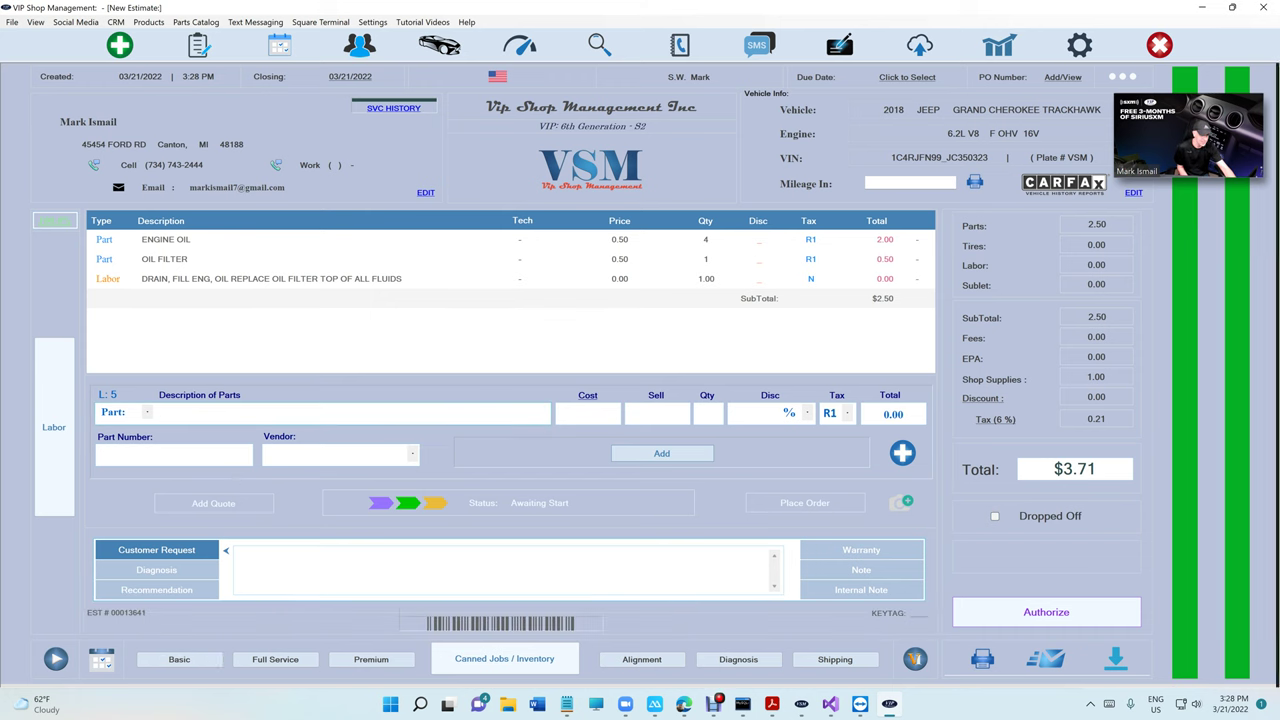
click(1020, 618)
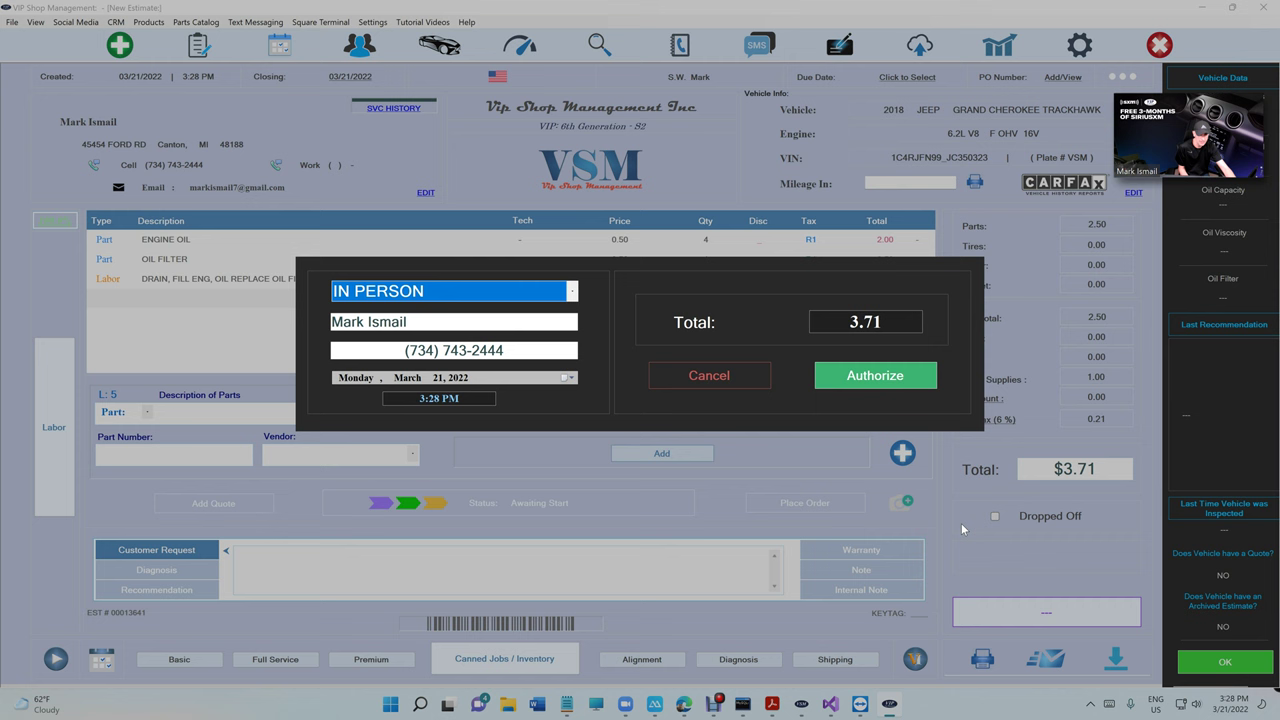
click(874, 376)
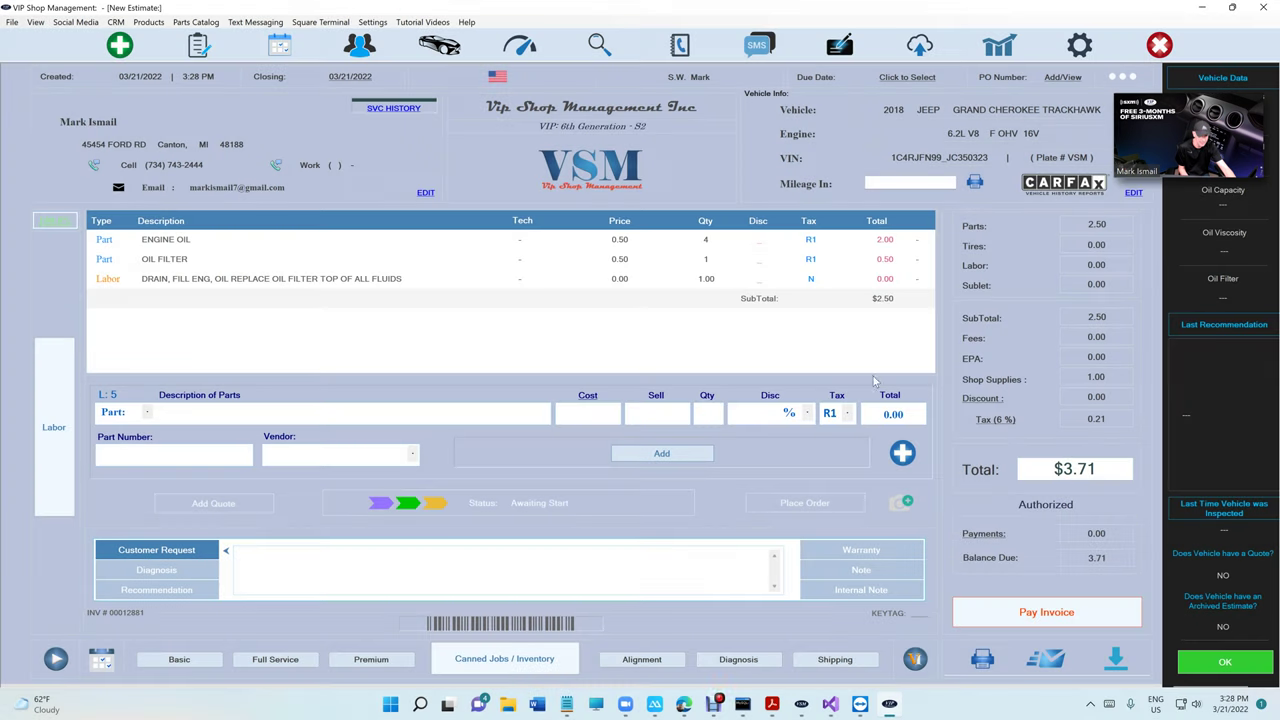
click(1046, 613)
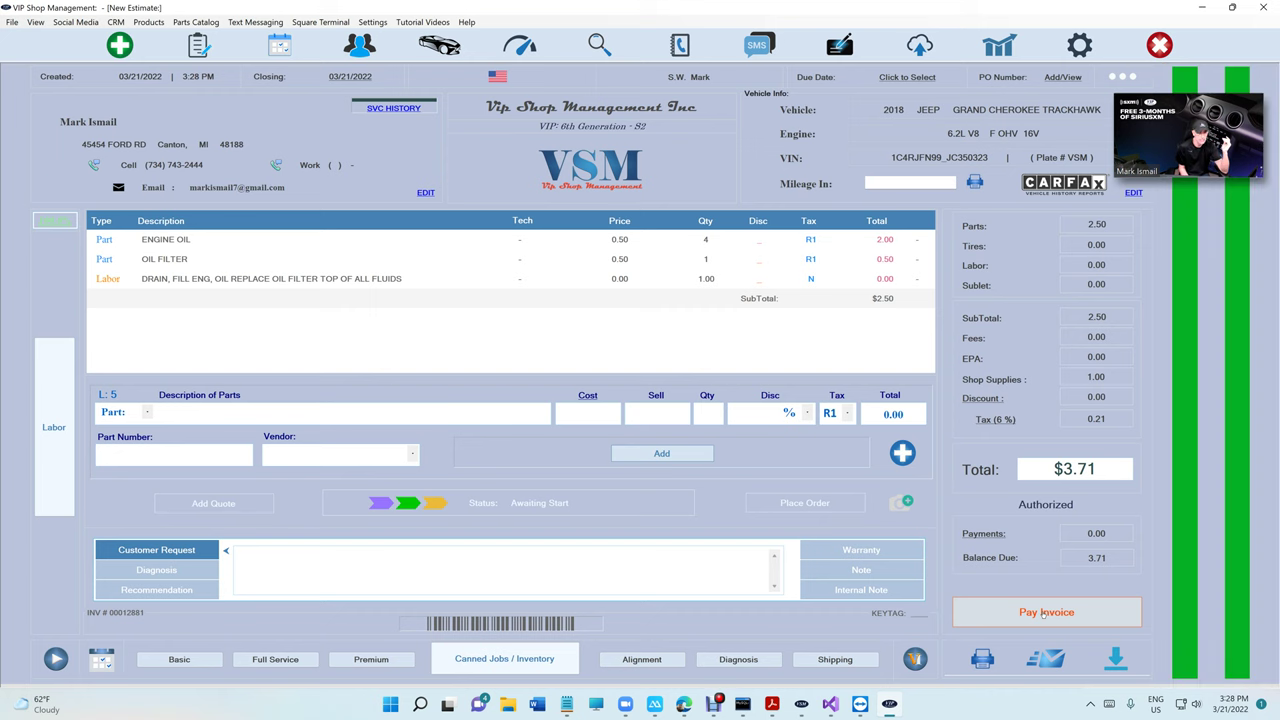
click(1044, 613)
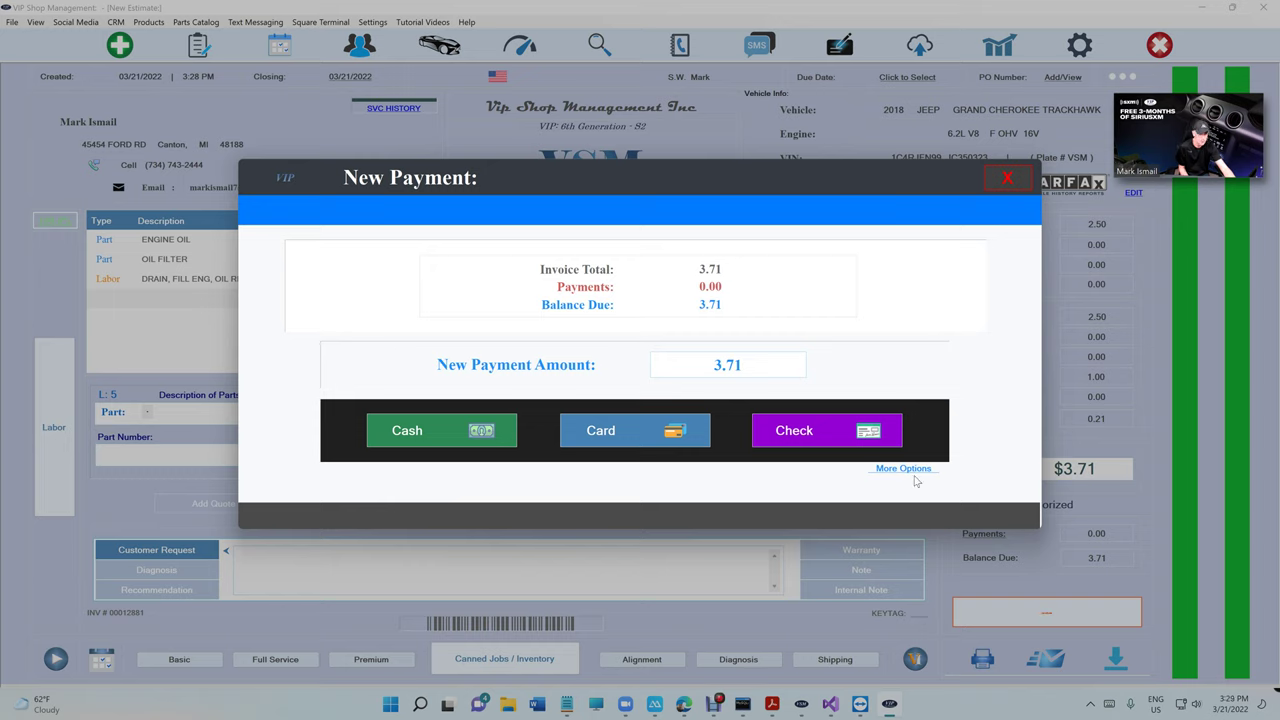
Step: Choose Text To Pay - Square for the $3.71 invoice and review the SMS with invoice and pay links
click(917, 471)
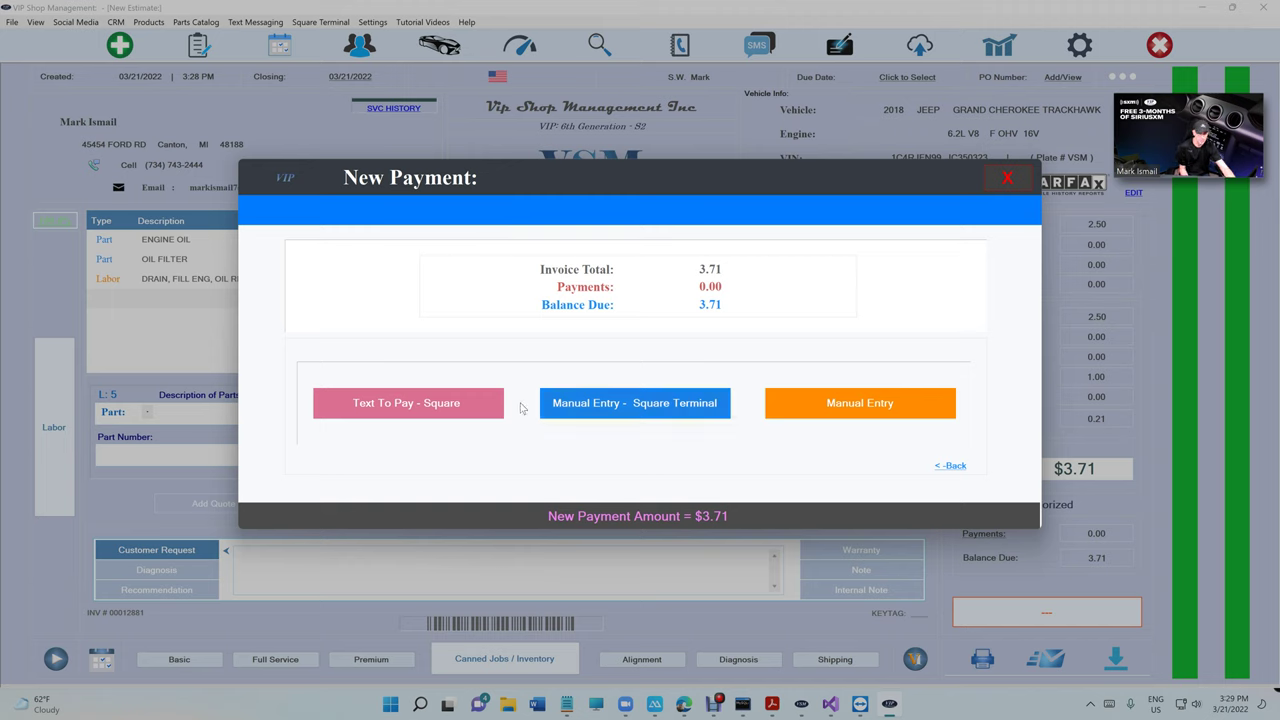
click(434, 409)
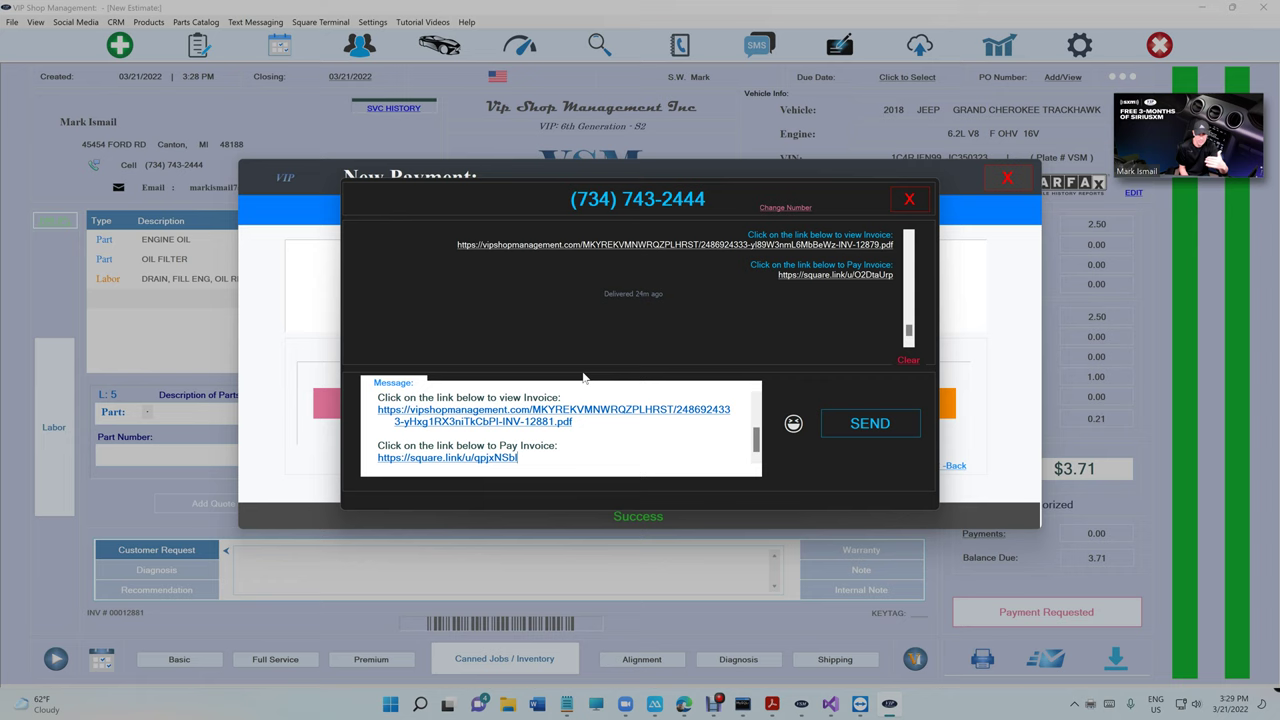
scroll(560, 428, up, 3)
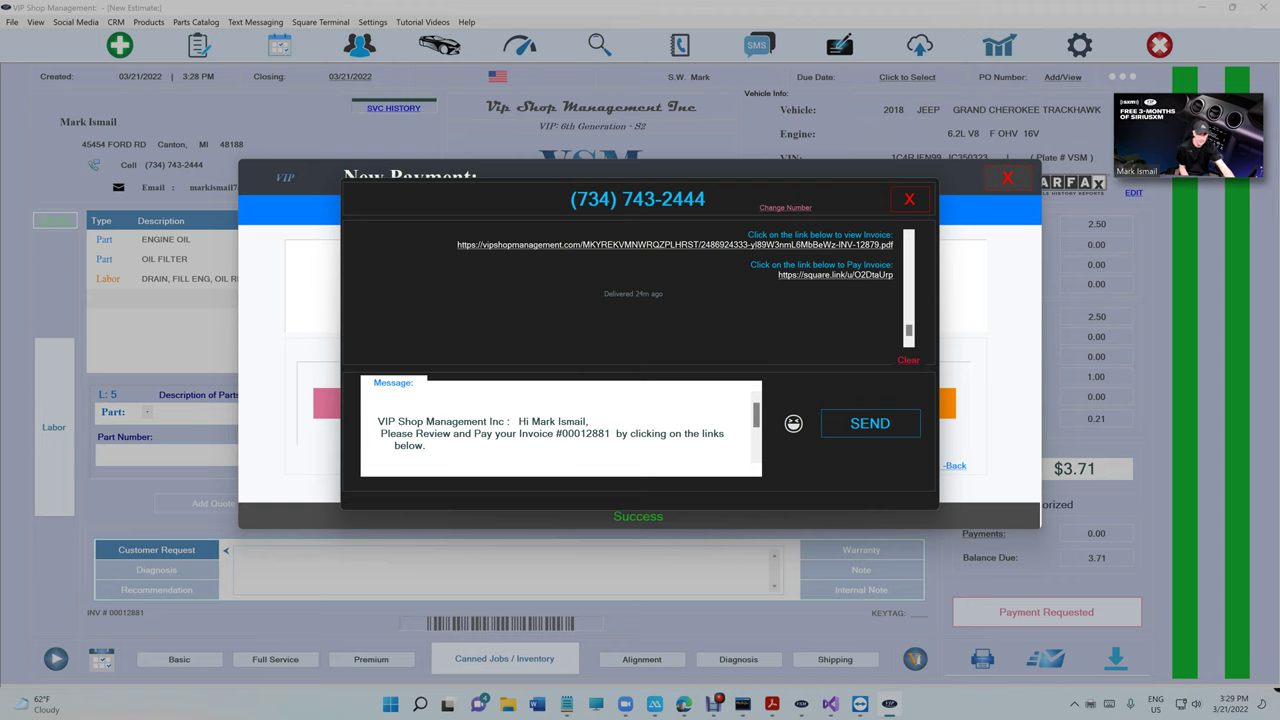
scroll(560, 428, down, 4)
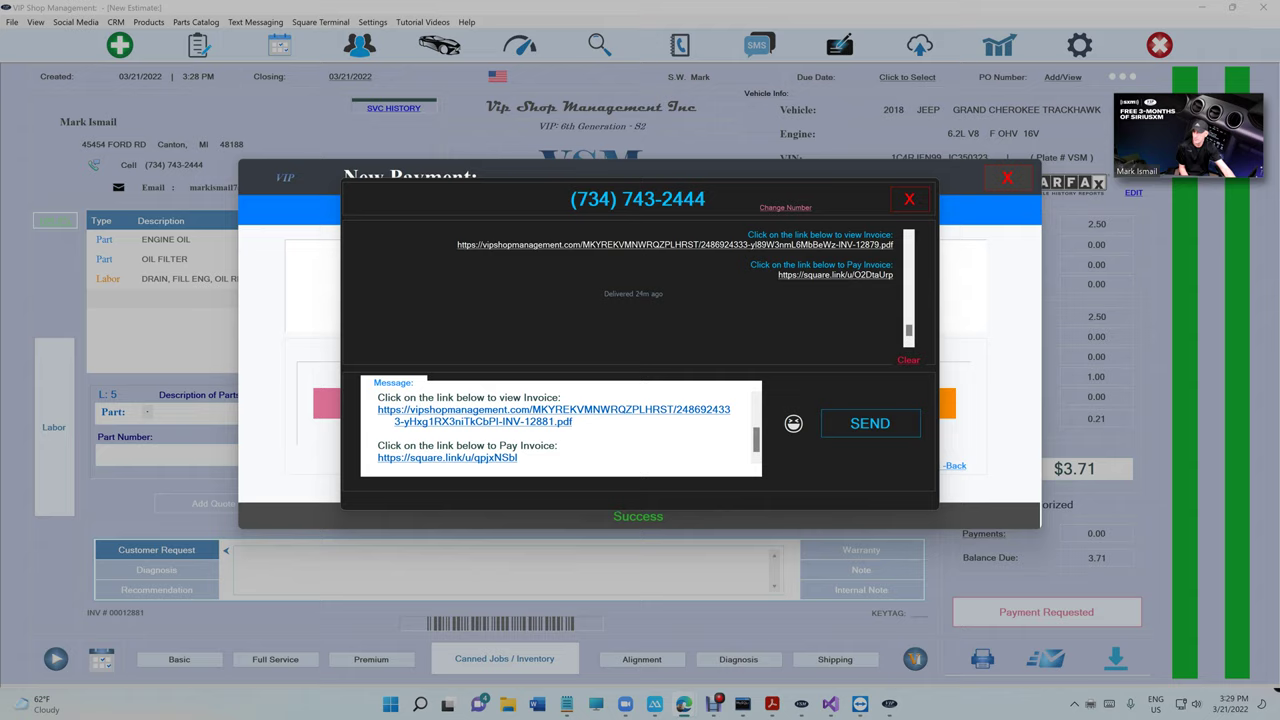
scroll(634, 380, down, 2)
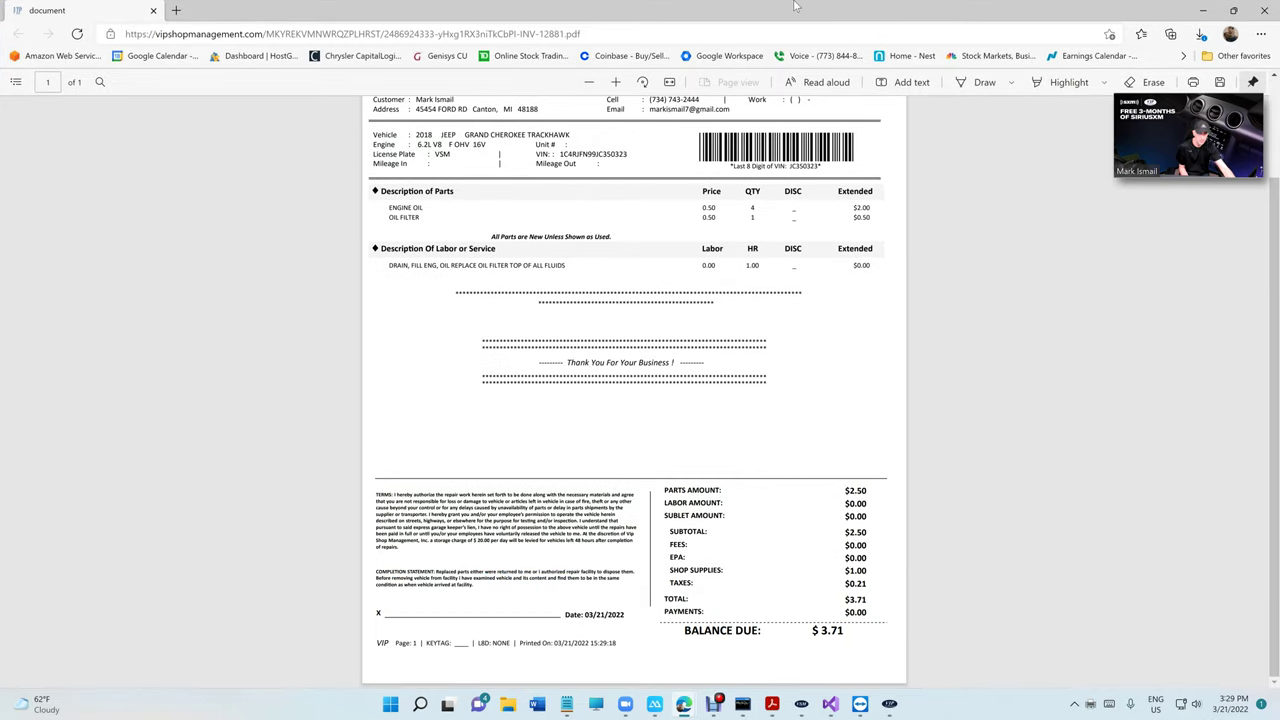
Step: Close the invoice PDF and review the Square checkout page for invoice 00012881 totalling $3.71
key(ctrl+w)
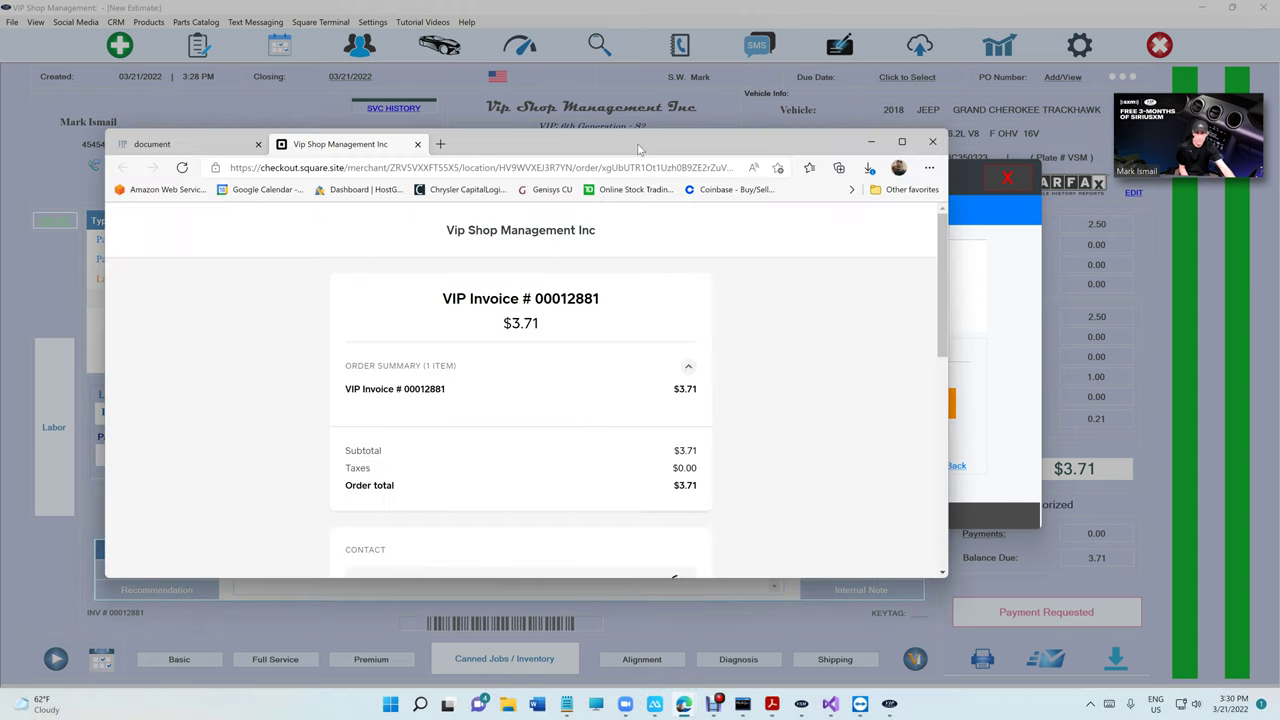
double_click(610, 149)
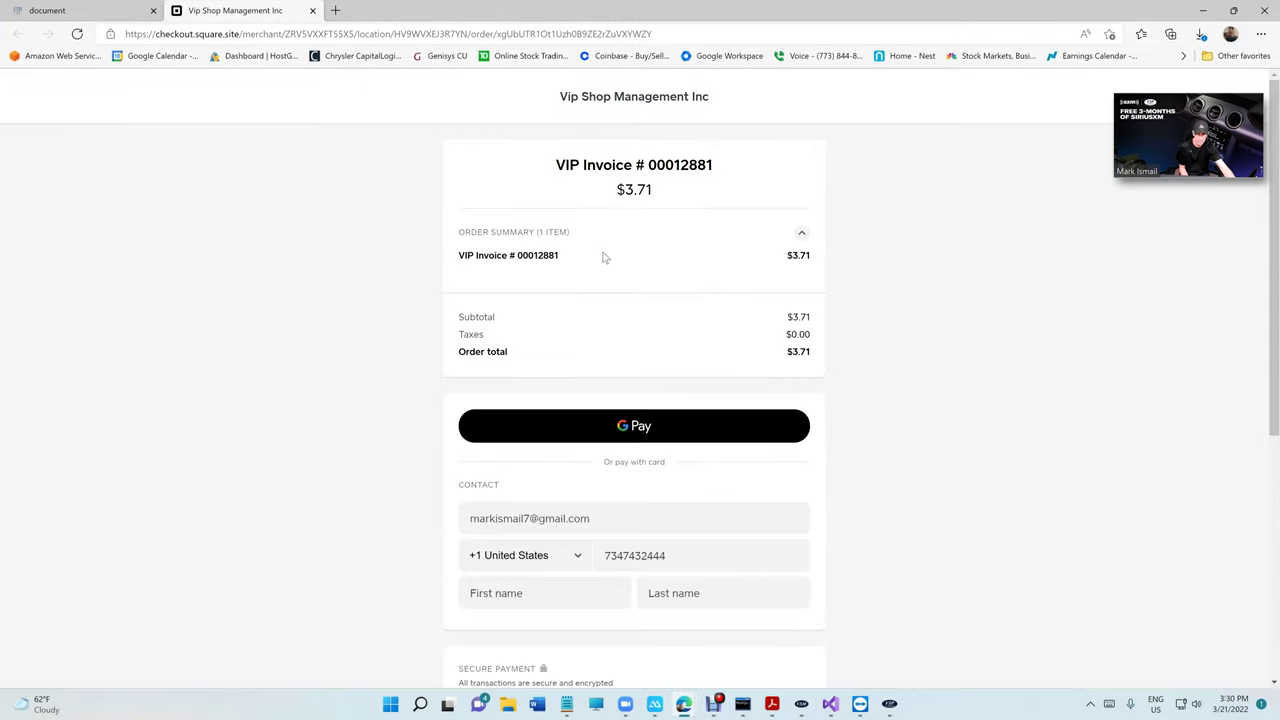
scroll(633, 406, down, 3)
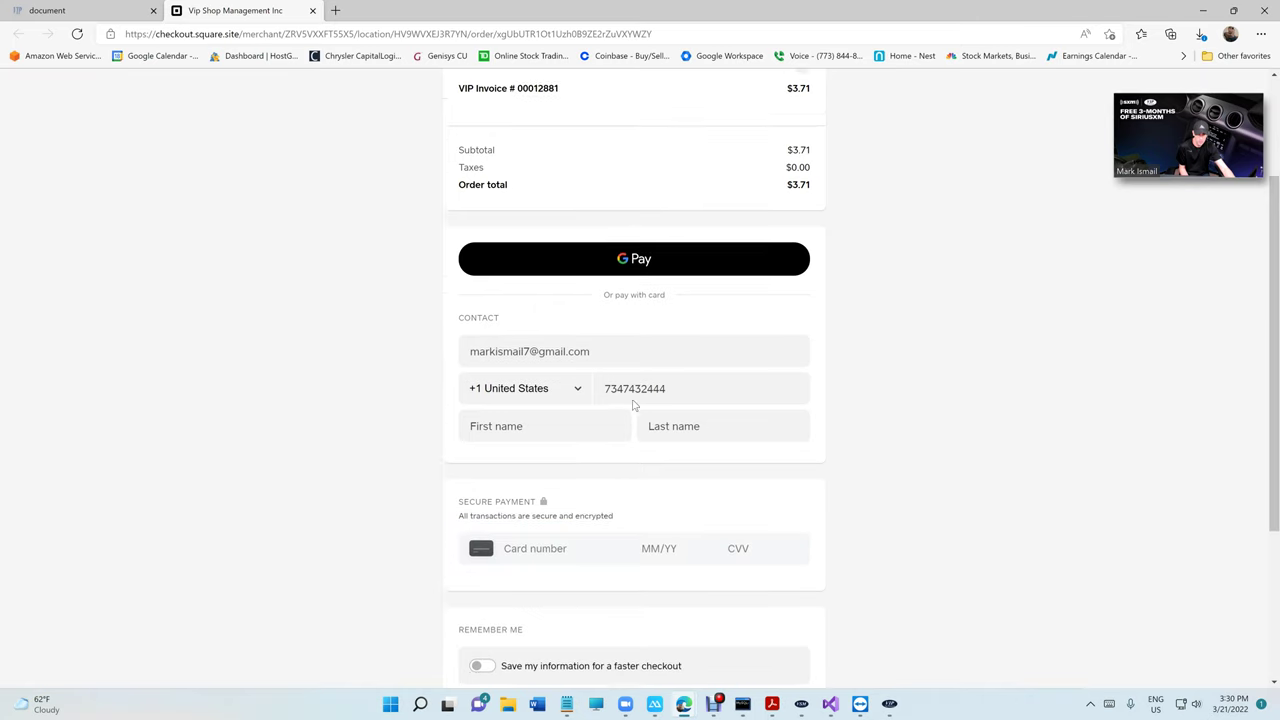
scroll(633, 400, up, 5)
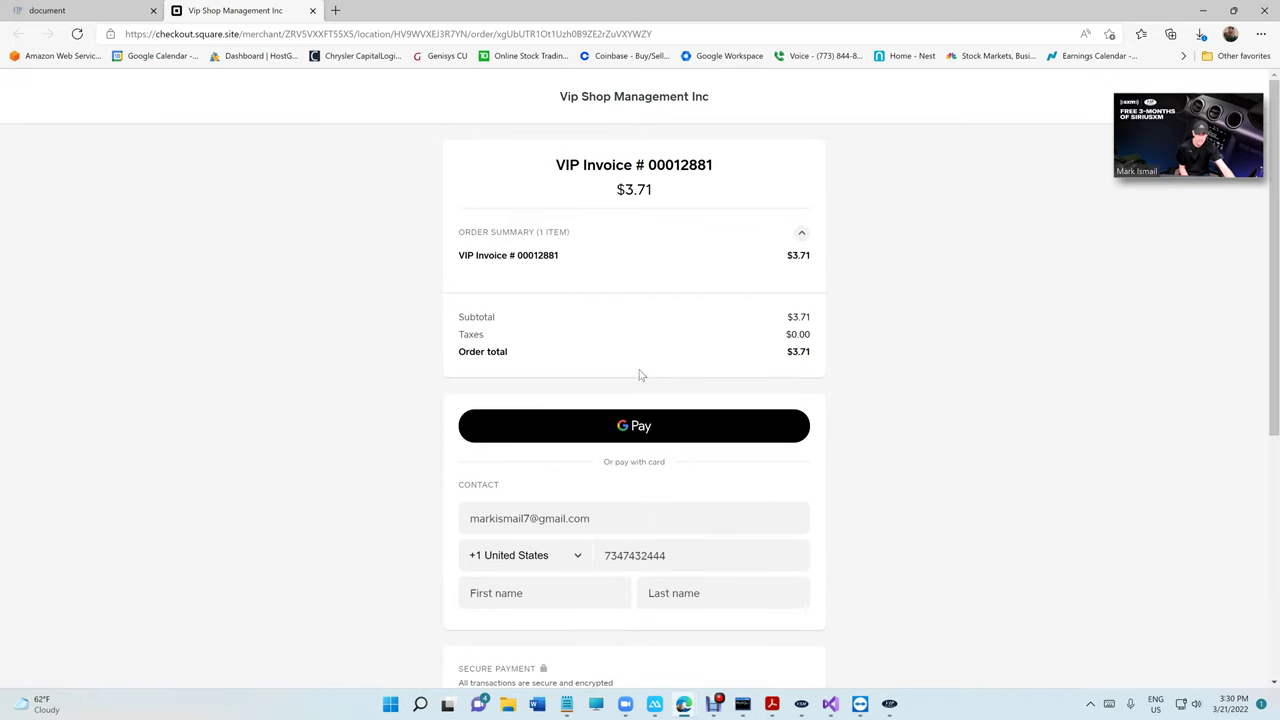
drag(684, 11, 0, 343)
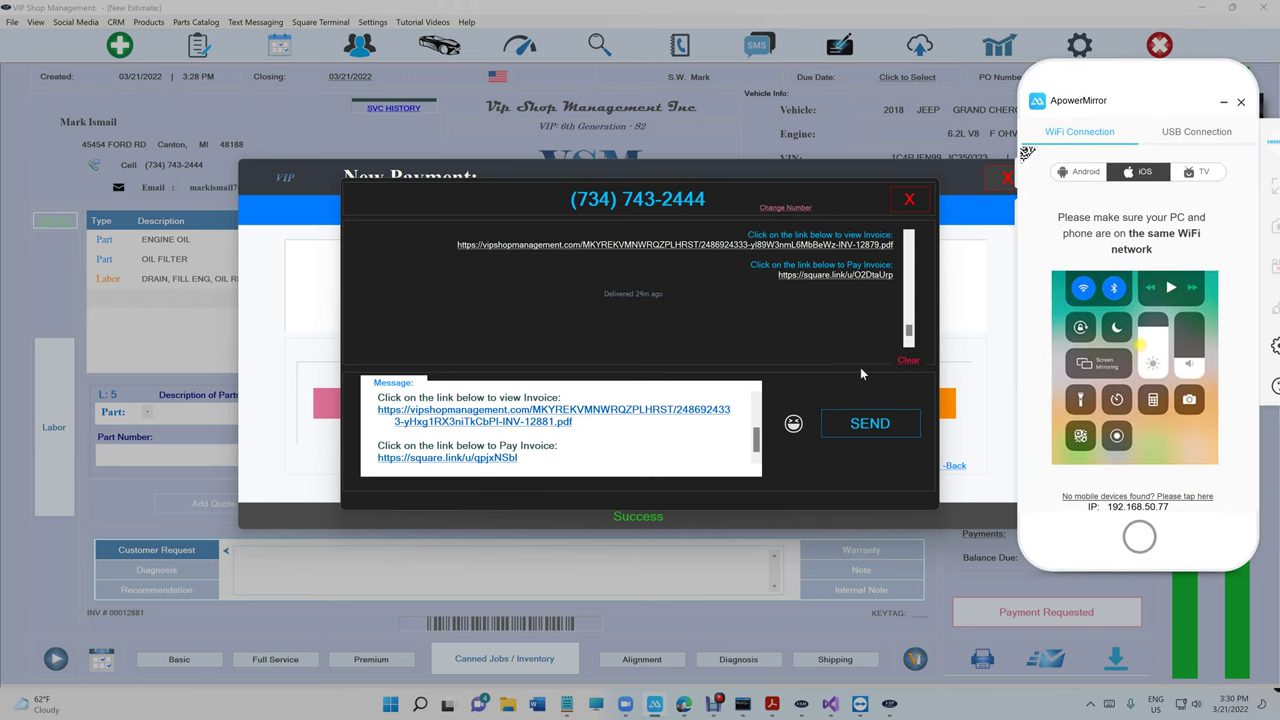
Step: Send the invoice and pay-link text, confirm 'You paid $3.71' on the mirrored phone, then close it
click(873, 424)
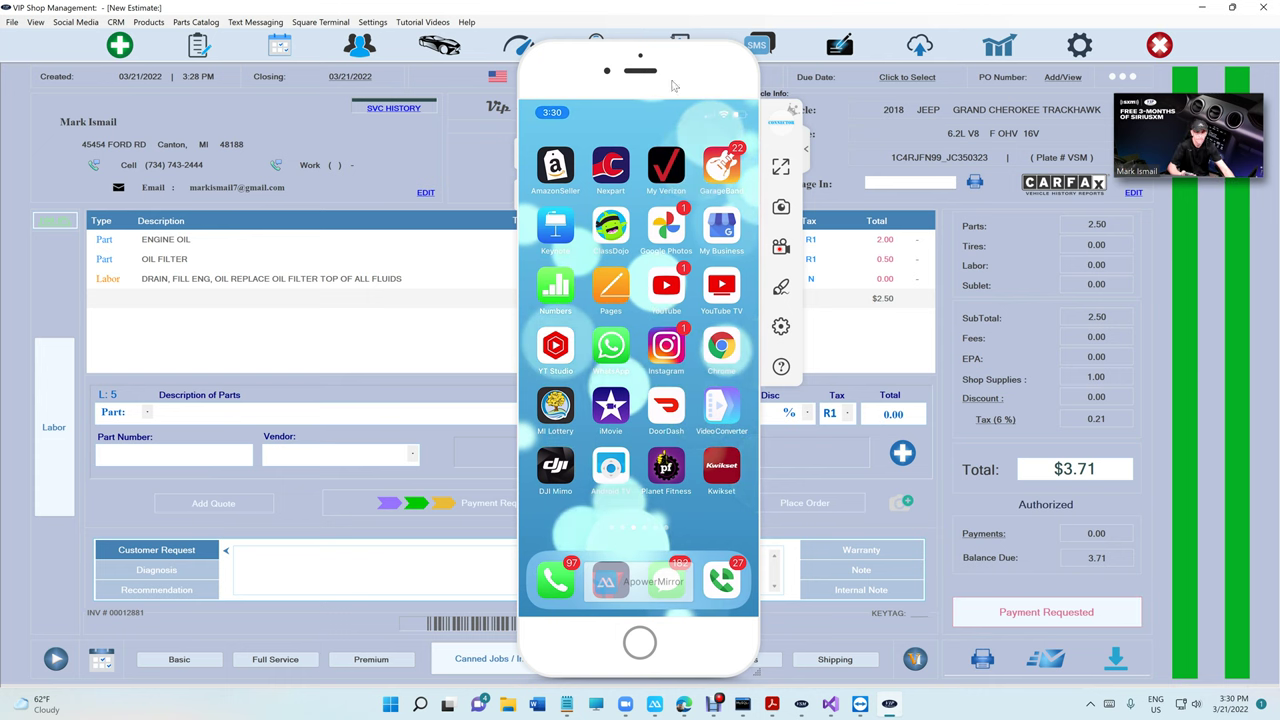
drag(672, 86, 829, 93)
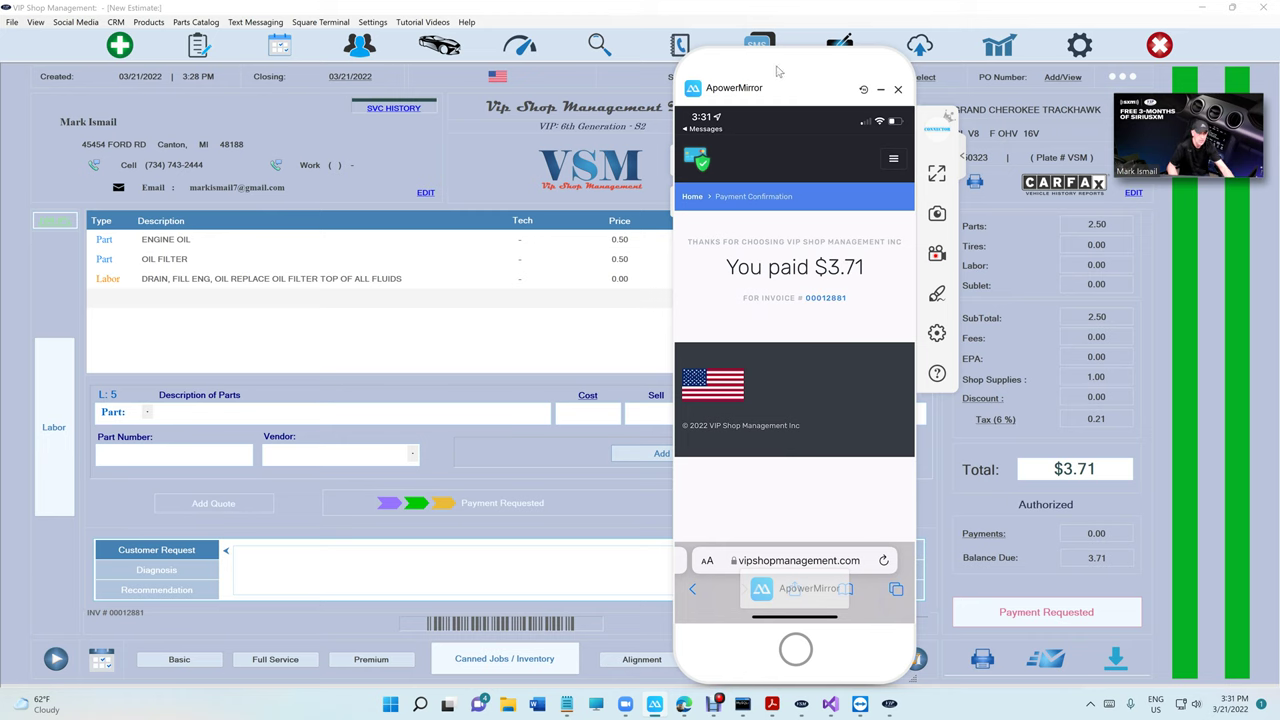
click(880, 89)
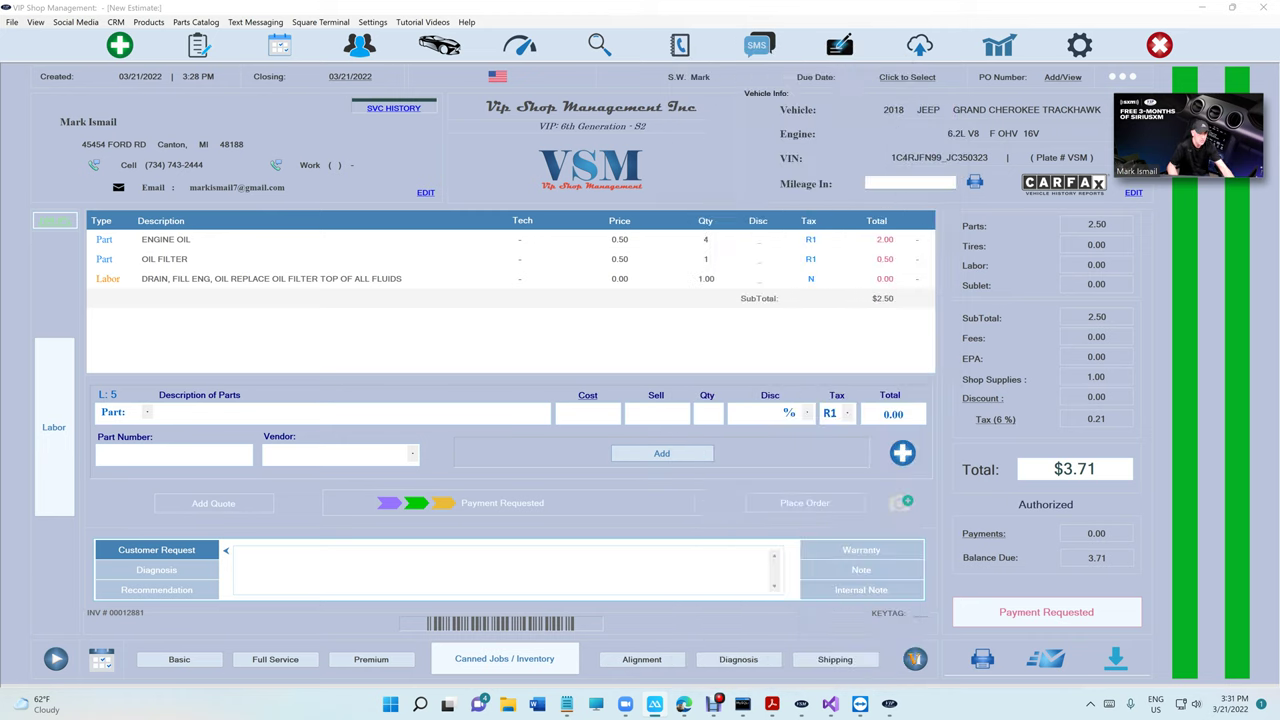
Step: Update the estimate to Paid with 0.00 due, then text the customer the invoice link and open it
click(507, 505)
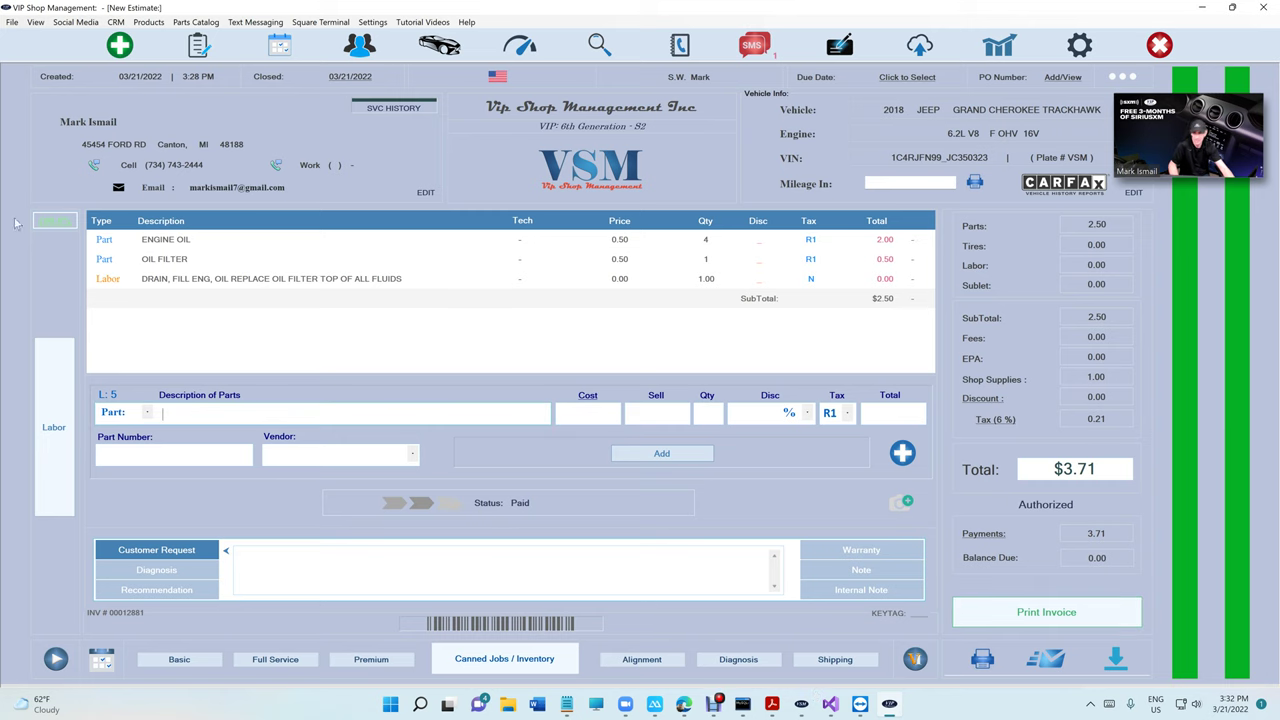
click(93, 165)
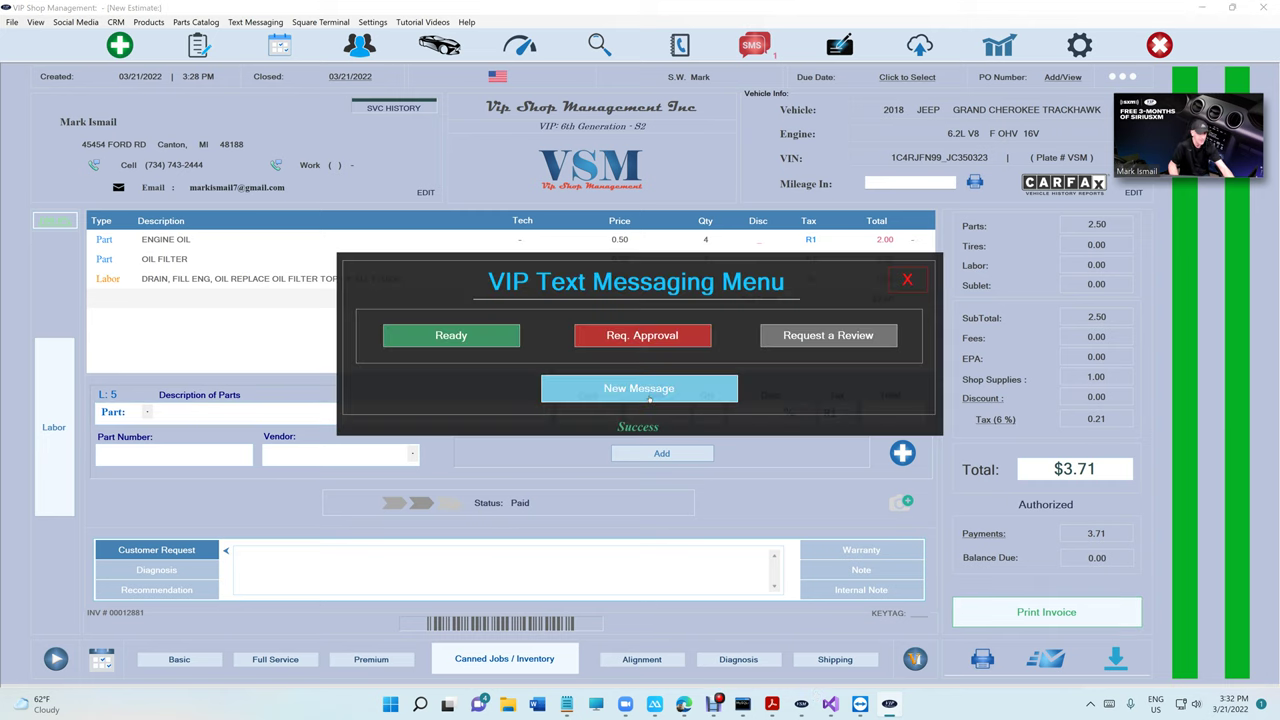
click(639, 390)
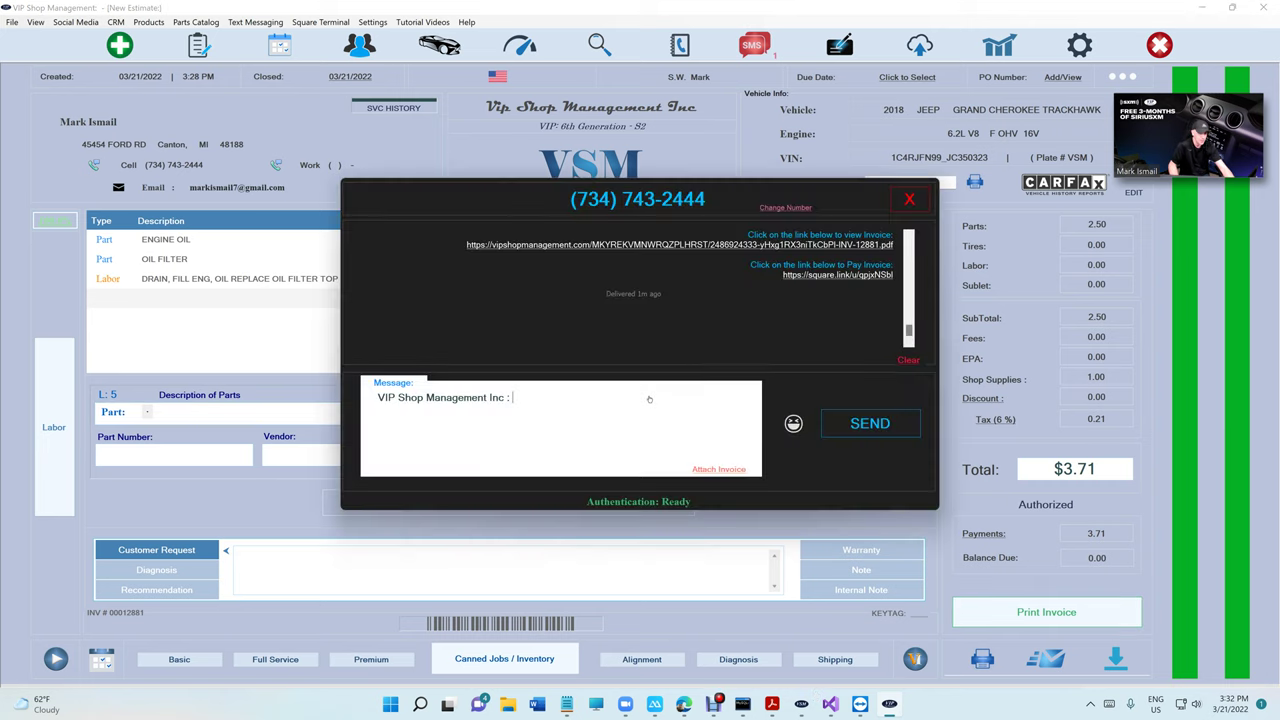
click(708, 469)
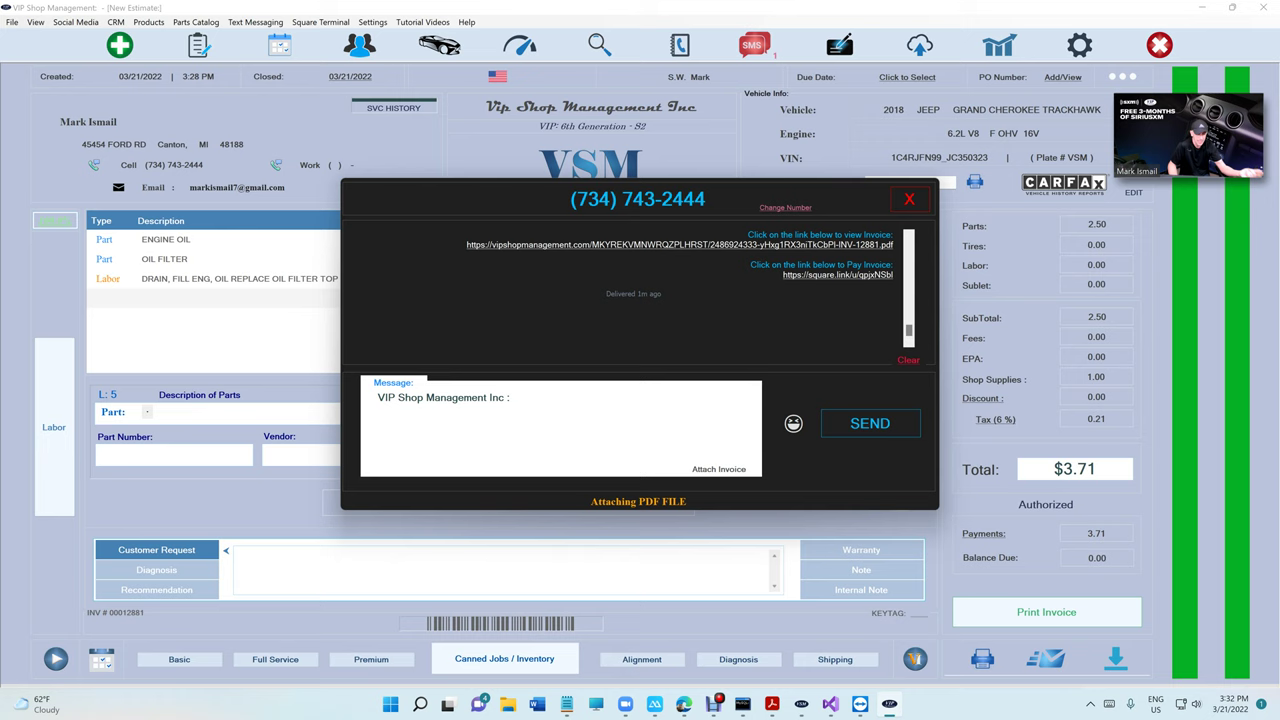
click(843, 430)
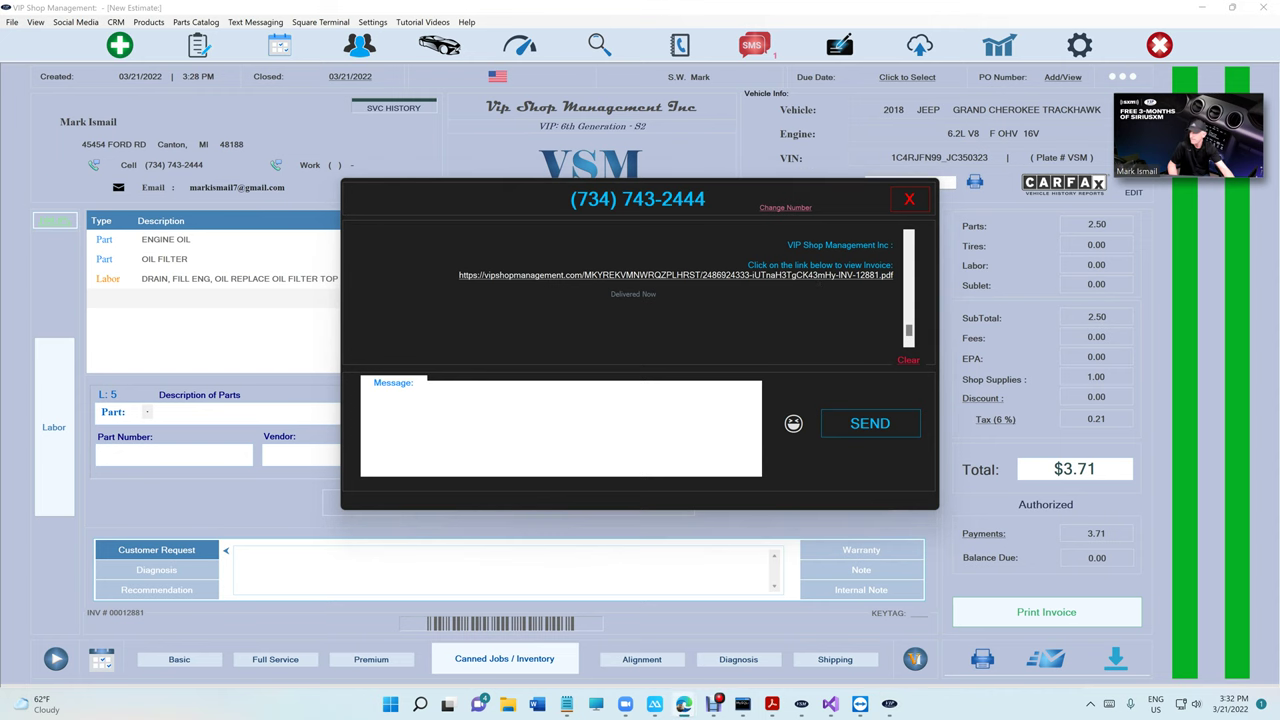
click(676, 275)
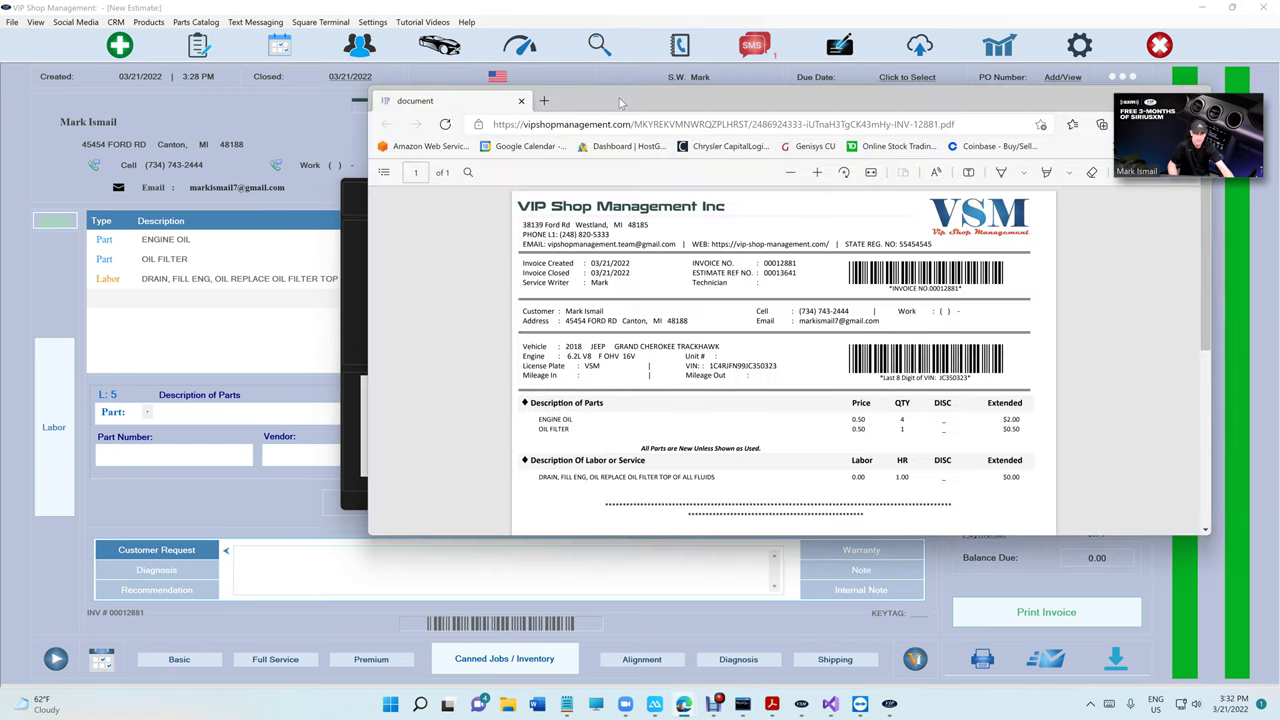
Step: Maximize the invoice PDF, check the $0.00 BALANCE DUE line, then minimize the browser
double_click(620, 103)
scroll(755, 470, down, 5)
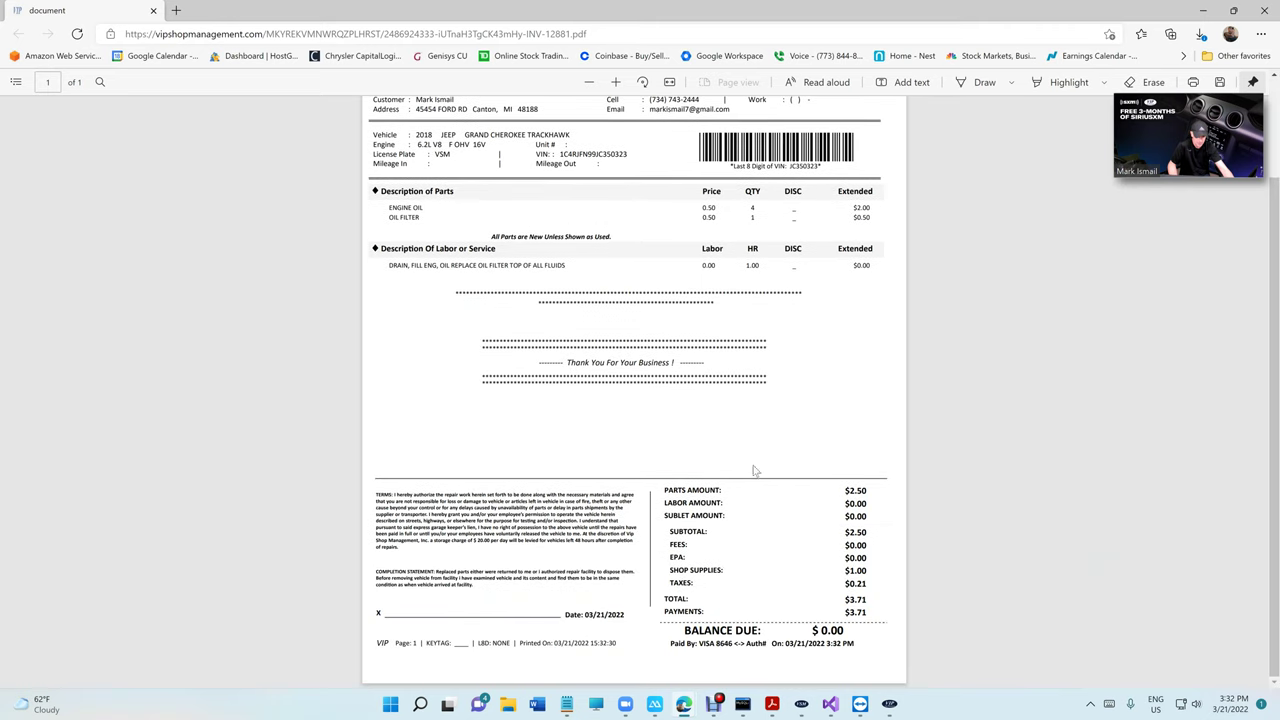
drag(684, 630, 732, 630)
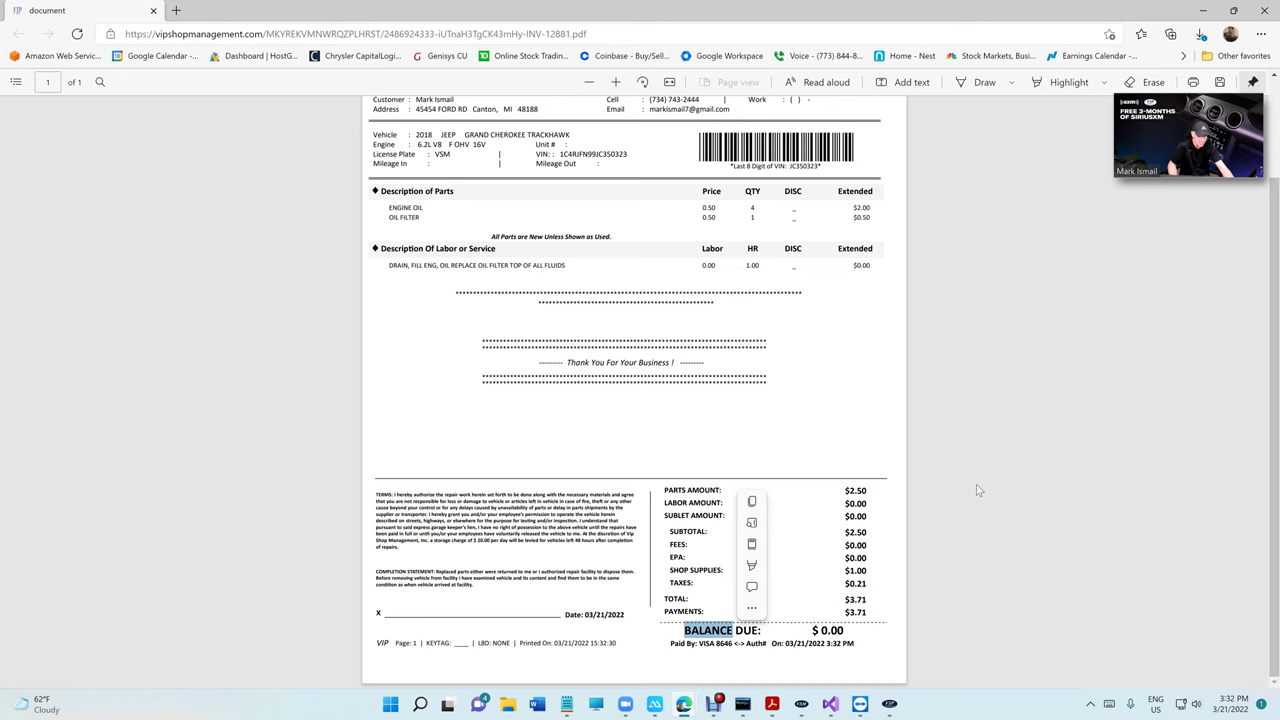
scroll(994, 460, up, 3)
scroll(994, 460, down, 3)
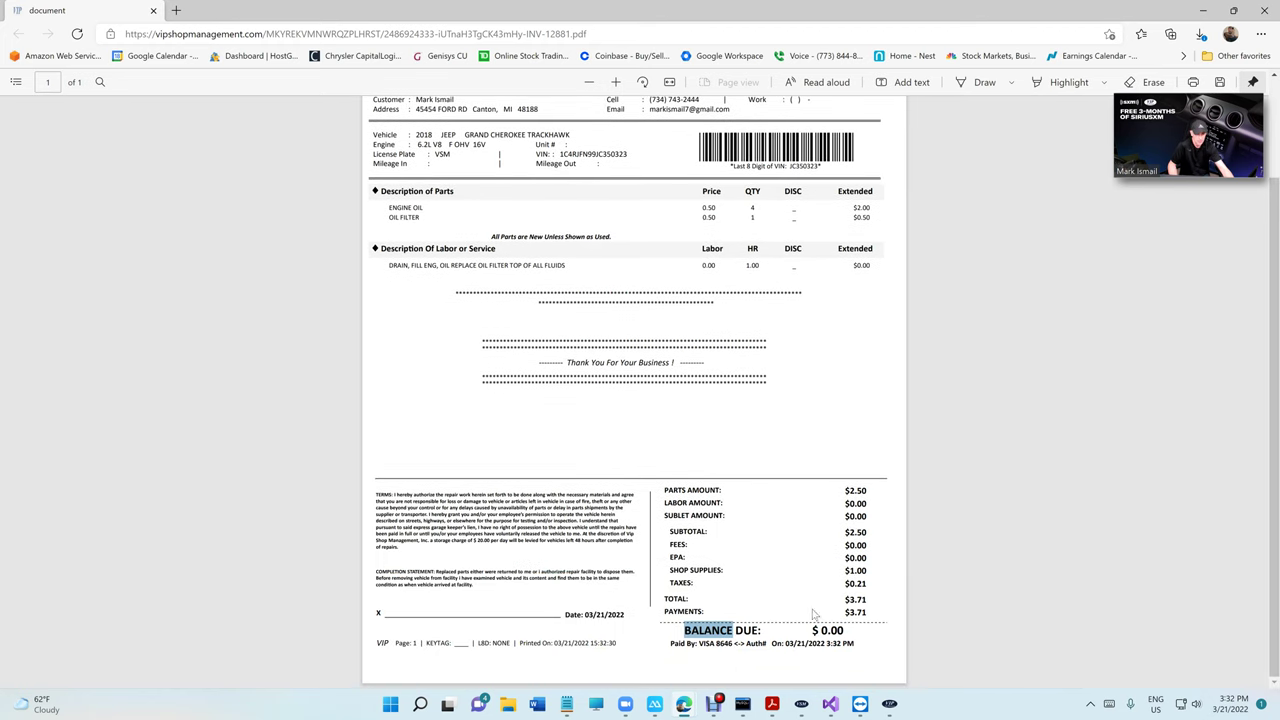
click(1202, 10)
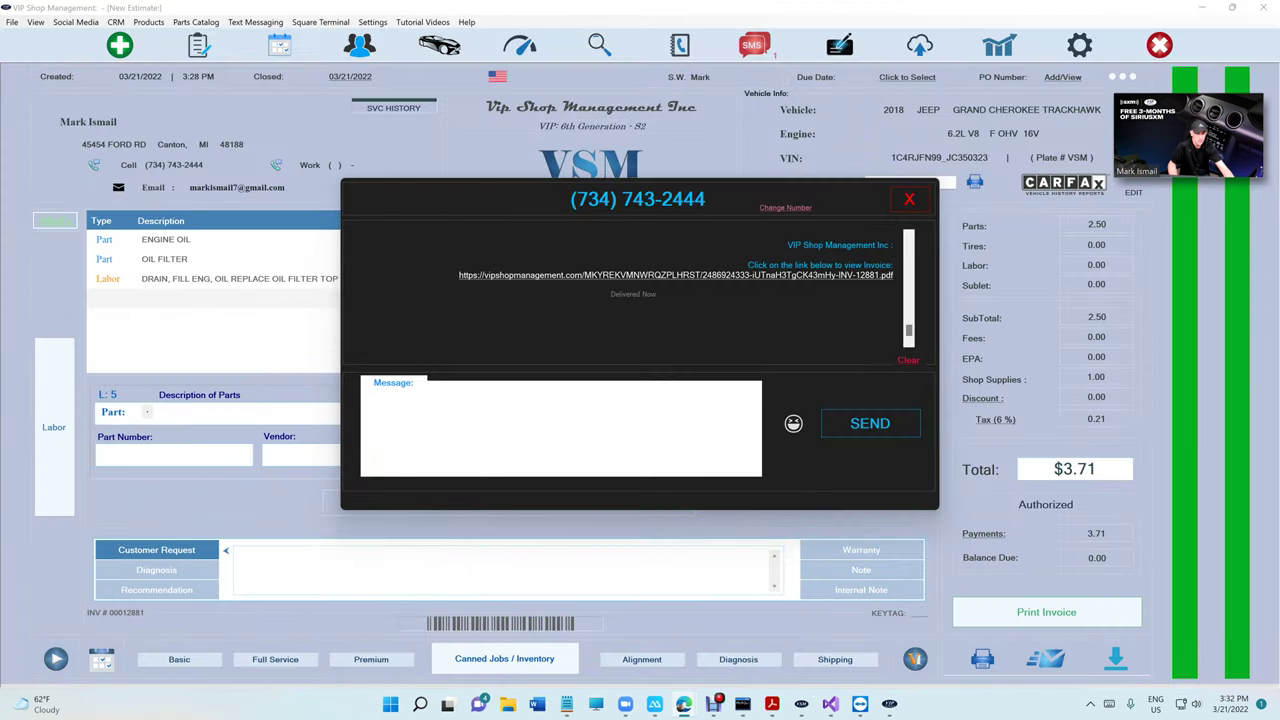
Step: Close the text conversation and read the $3.71 remote payment notice for invoice 12881
click(907, 201)
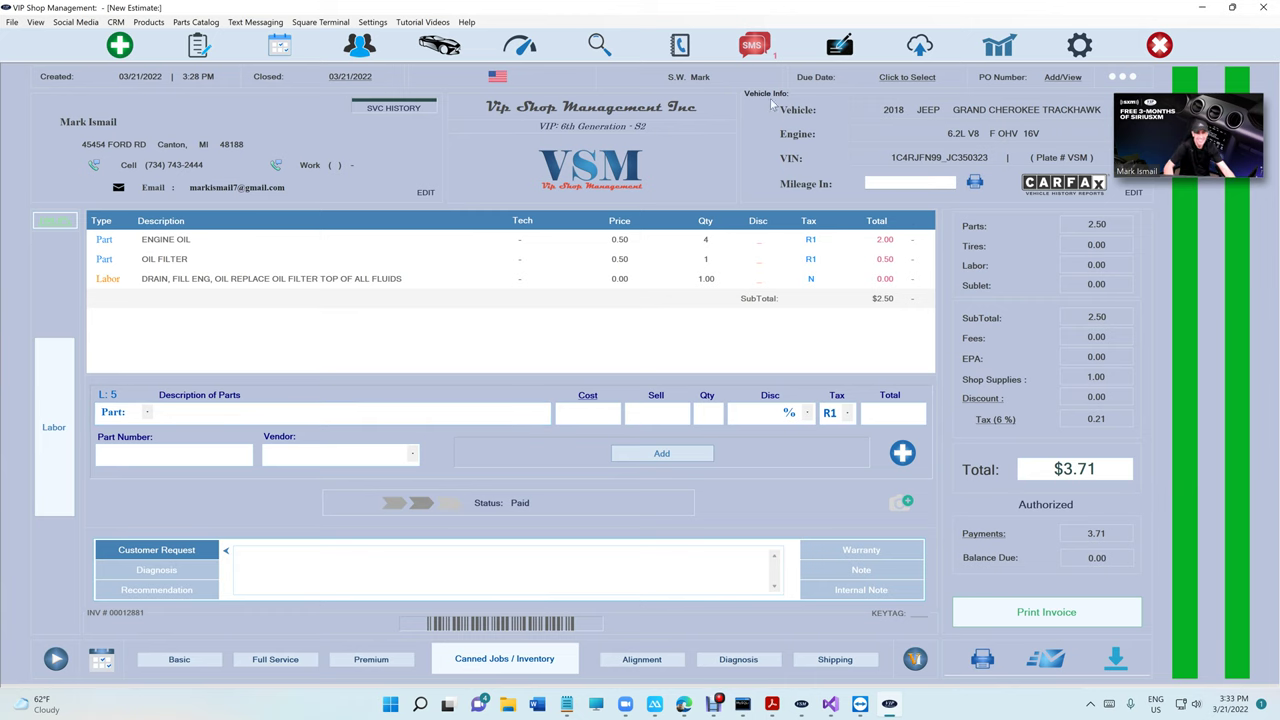
click(758, 47)
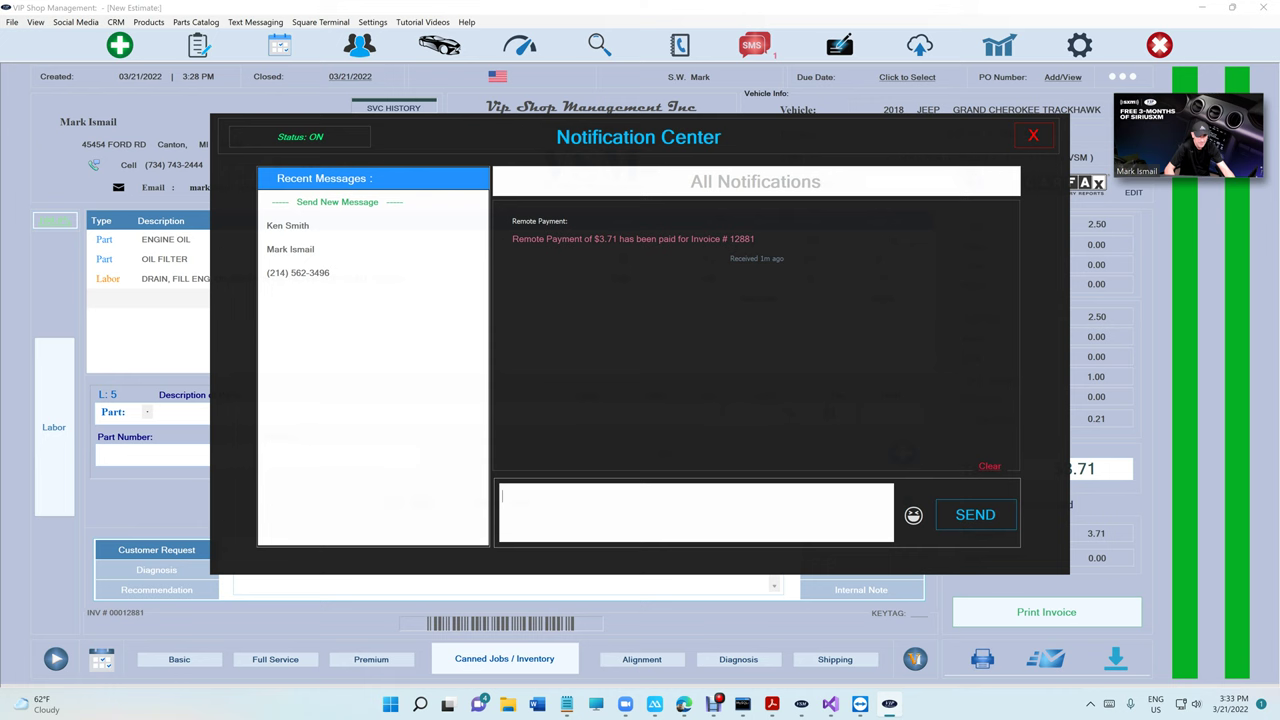
click(1033, 137)
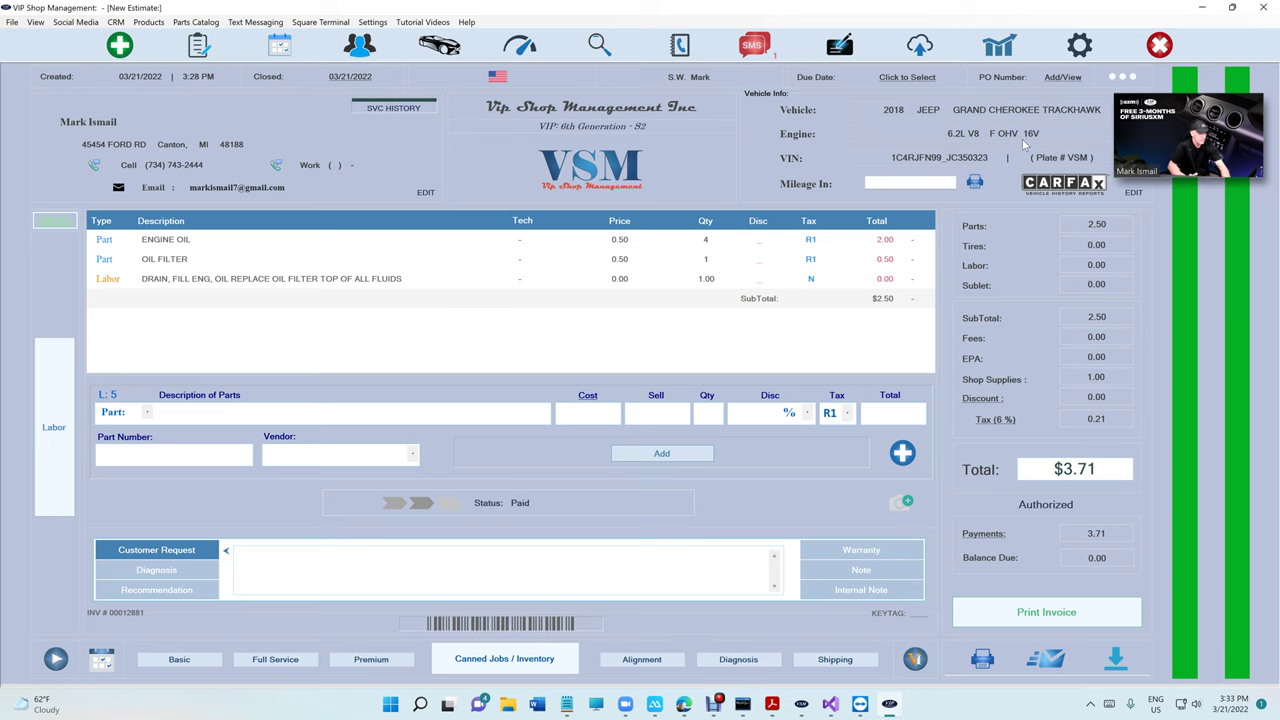
click(988, 536)
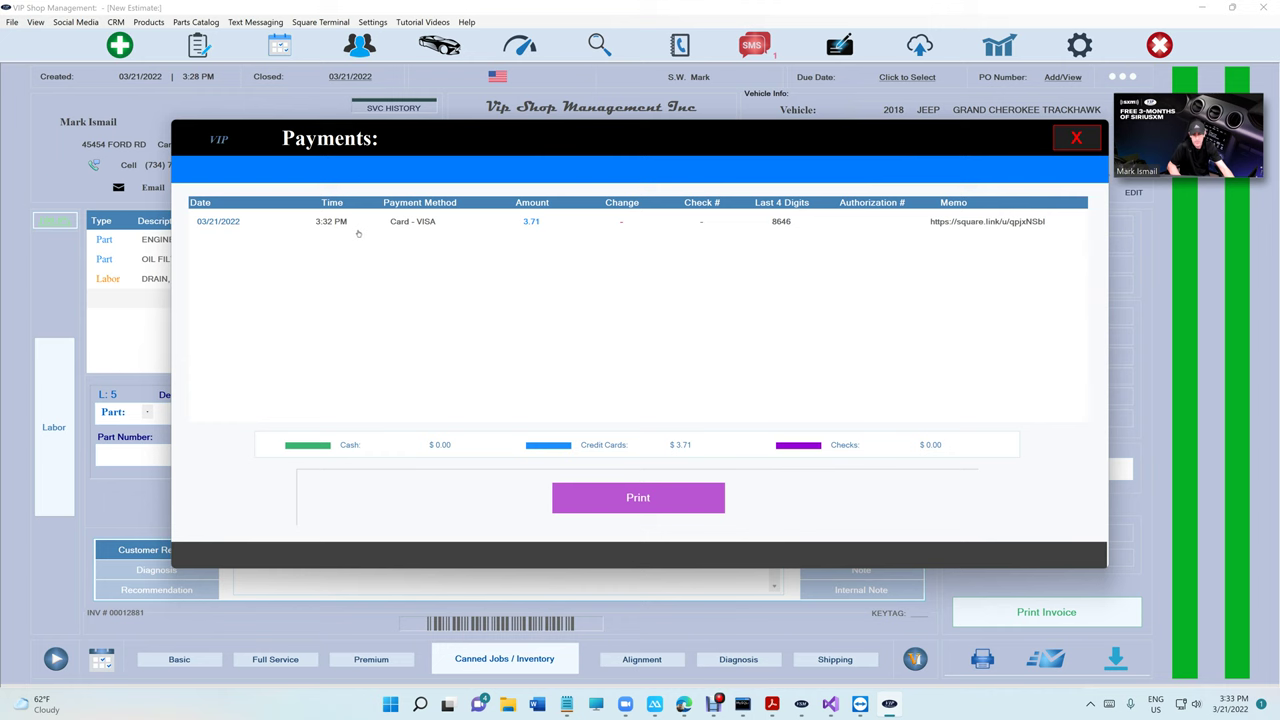
click(1076, 137)
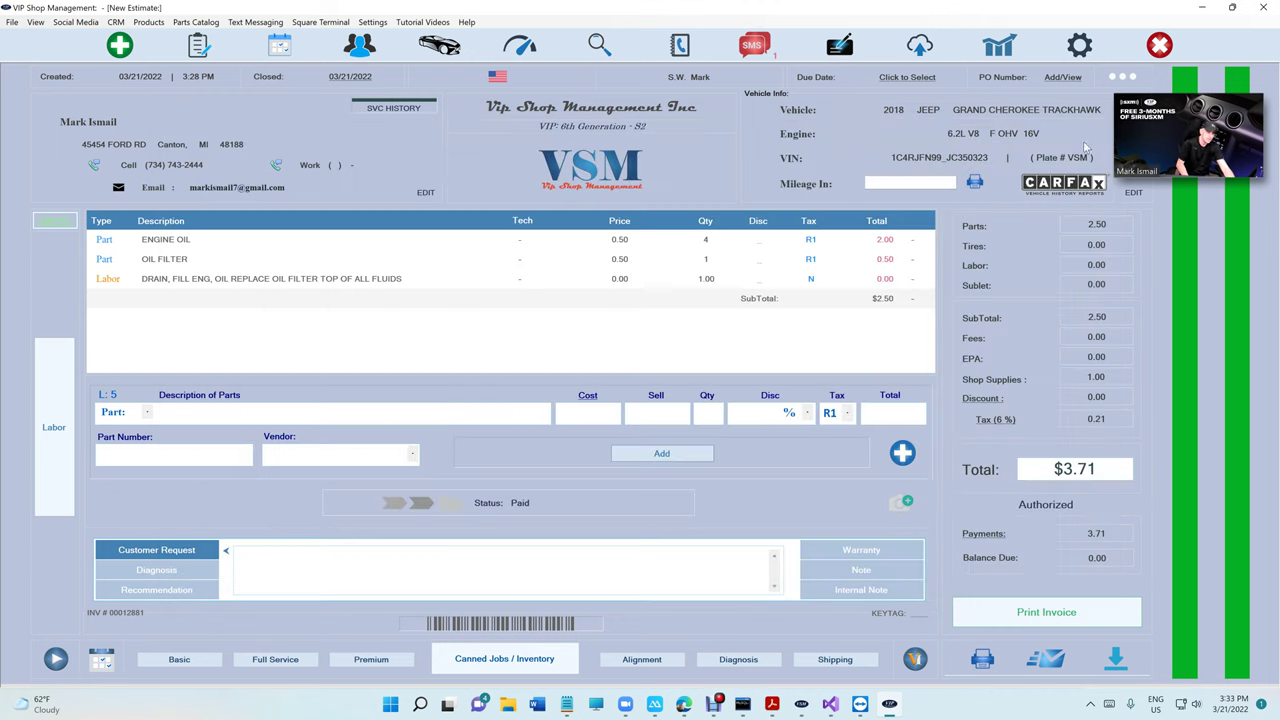